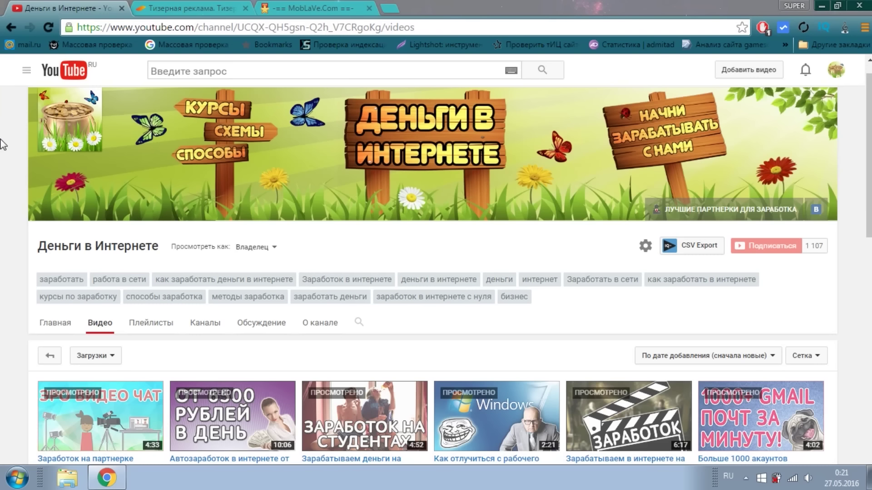
Step: Switch to Teasermedia and start a new advertising campaign named "Подписки"
left_click(139, 7)
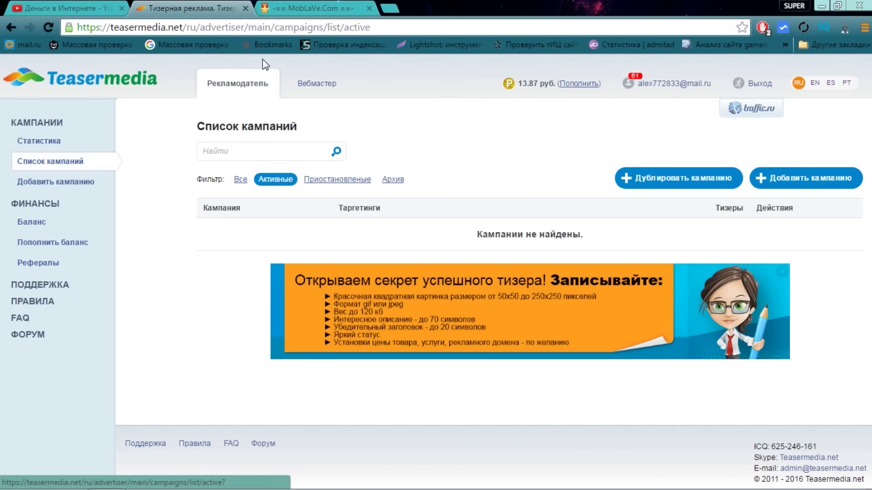
left_click(794, 178)
left_click(372, 227)
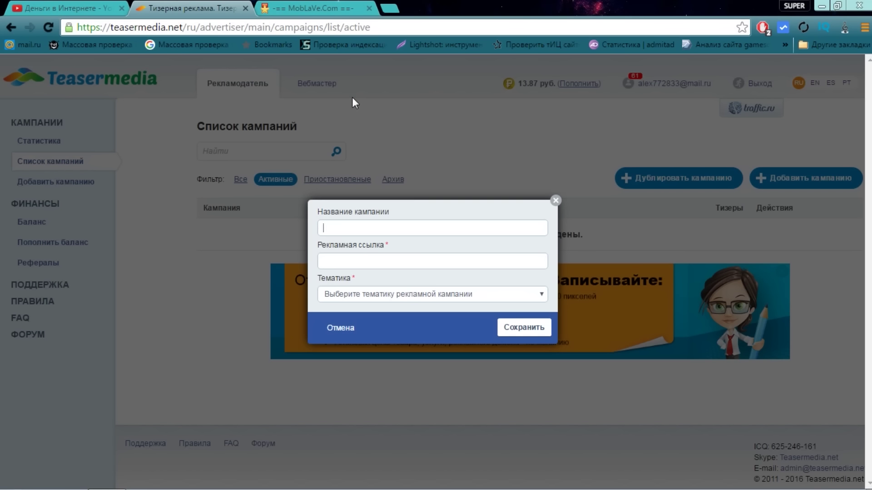
type("Подписки")
left_click(392, 251)
Step: On MobLaVe's promo materials page, choose the "Новости" landing and set "Только WAP" to YES
left_click(320, 7)
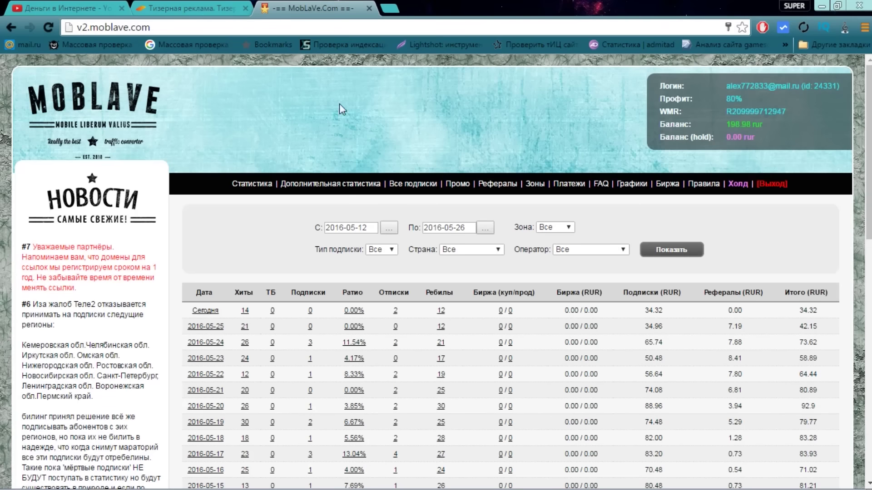
left_click(454, 185)
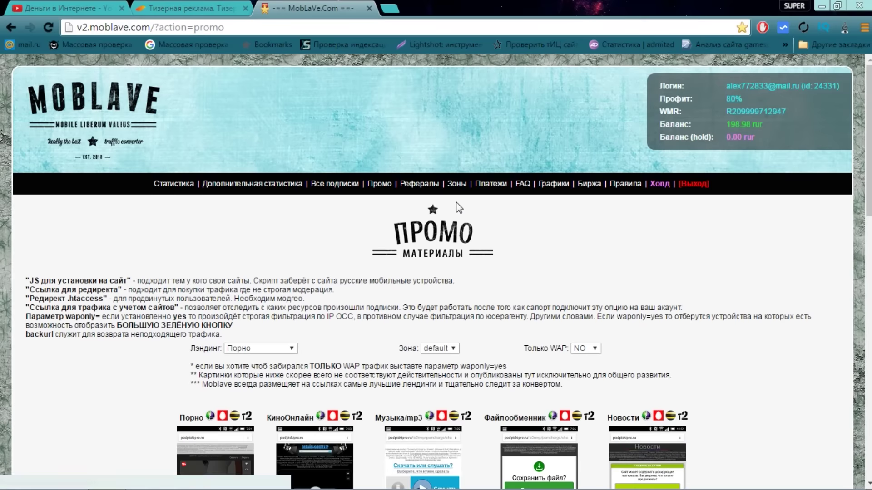
scroll(318, 234, "down", 3)
left_click(285, 222)
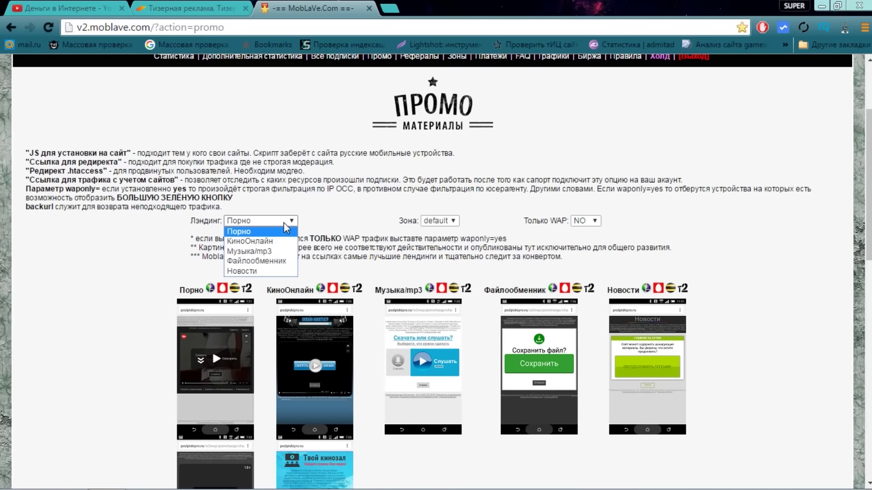
left_click(267, 271)
left_click(586, 221)
left_click(581, 237)
scroll(467, 220, "down", 10)
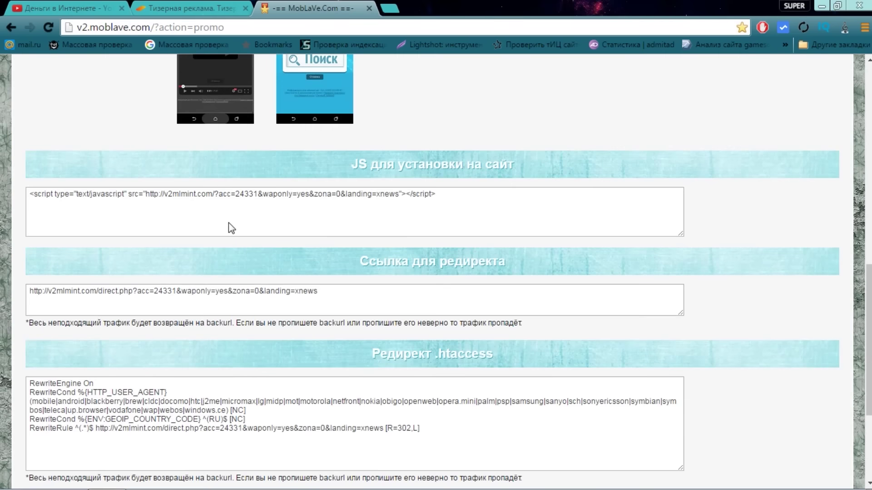
Step: Copy the MobLaVe redirect link into the new Teasermedia campaign's advertising link
left_click_drag(373, 293, 4, 299)
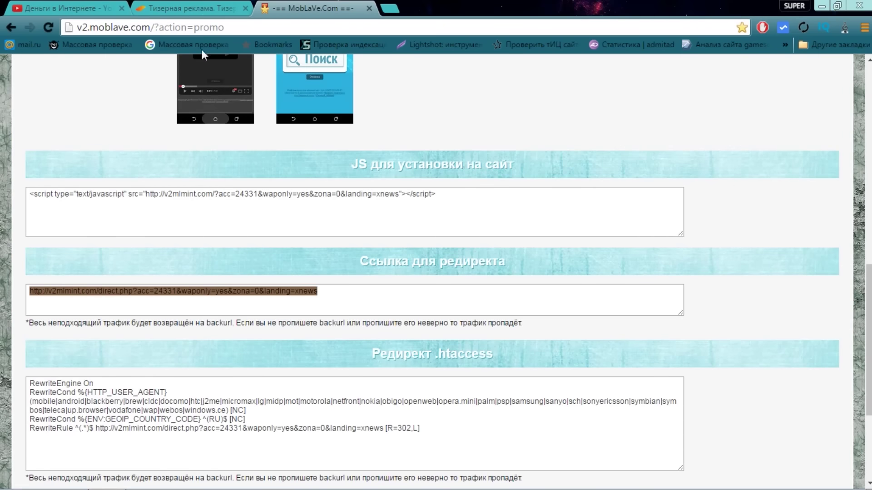
key("ctrl+c")
left_click(191, 8)
key("ctrl+v")
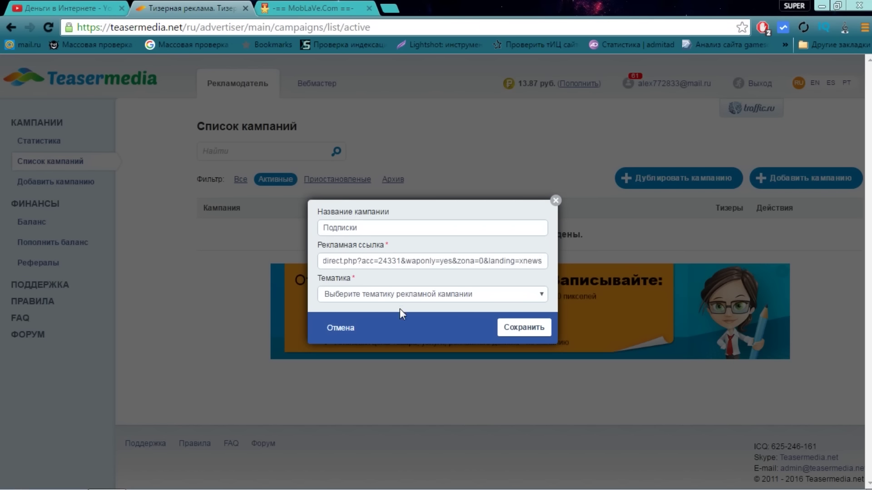
Step: Set the campaign's theme to "Новости, СМИ / Общество" and save the campaign
left_click(413, 298)
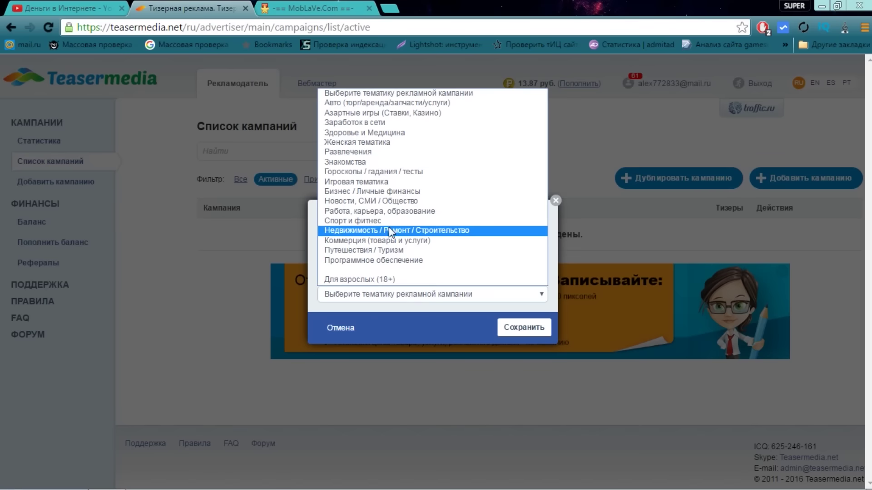
left_click(370, 201)
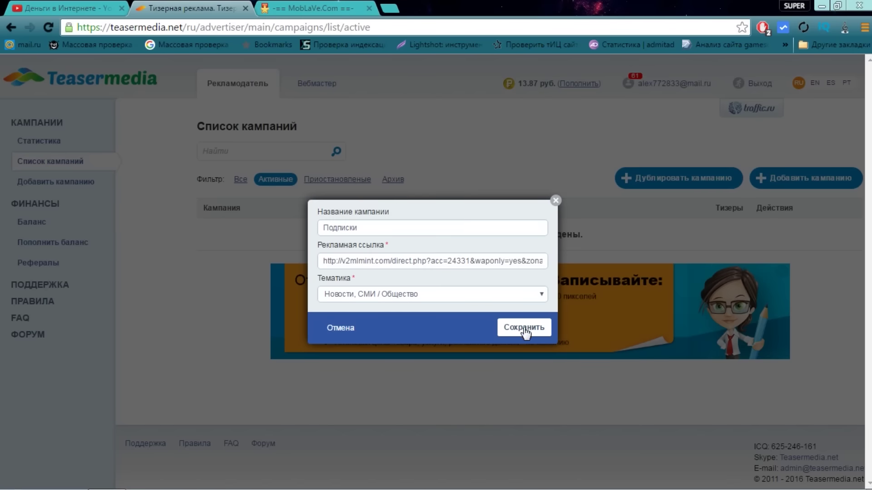
left_click(518, 334)
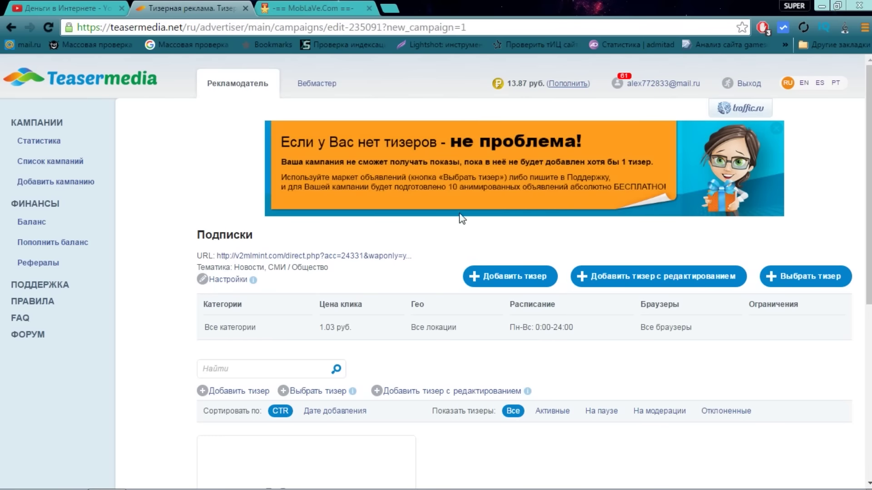
Step: Edit the campaign's settings so that its display geography covers only "Российская Федерация"
left_click(236, 277)
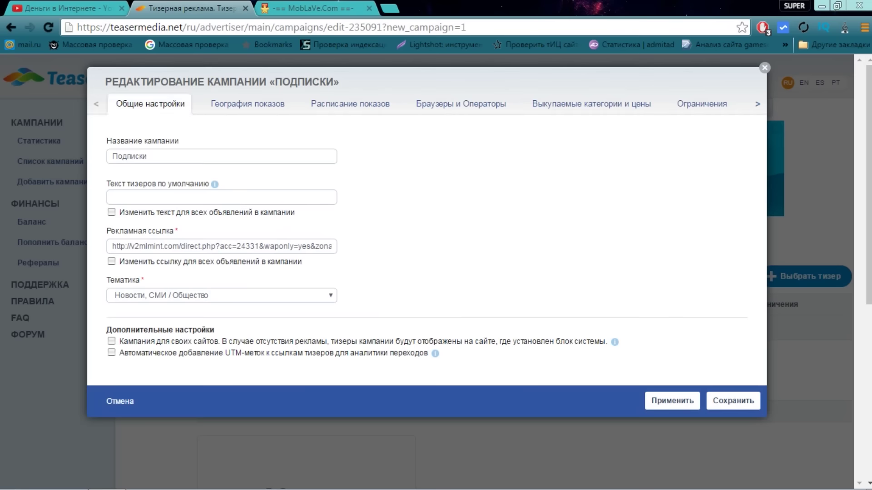
left_click(232, 109)
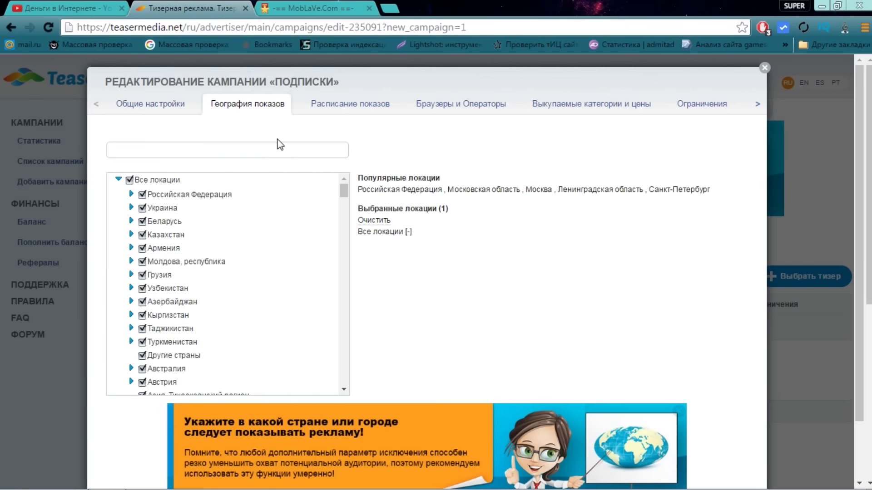
left_click(129, 180)
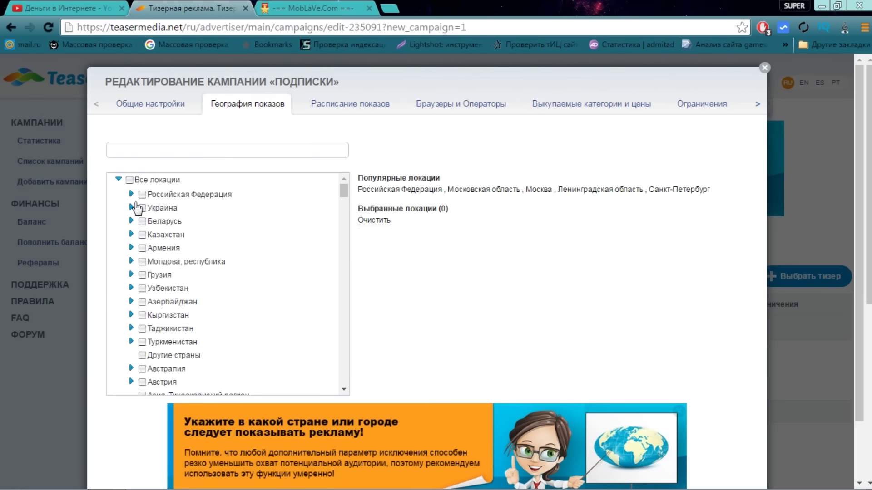
left_click(142, 195)
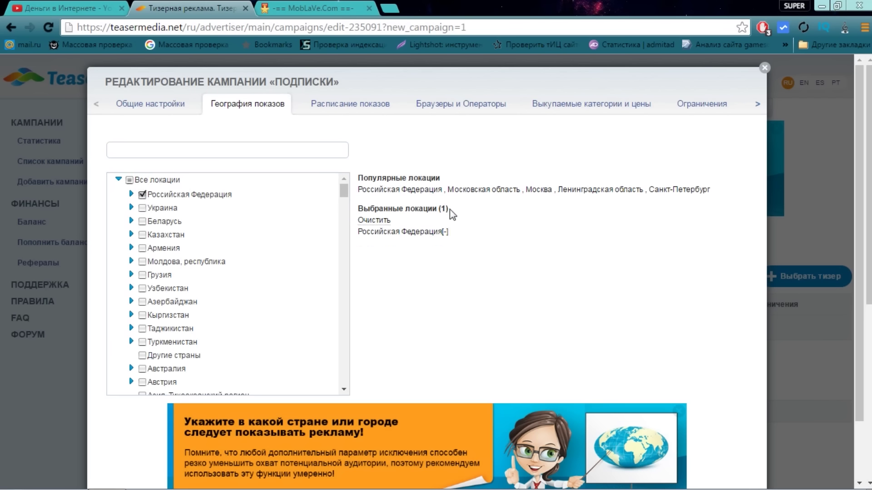
Step: Exclude basic and technical browsers, leaving only "Мобильный браузер", and look through the display schedule and the mobile browser list
left_click(339, 109)
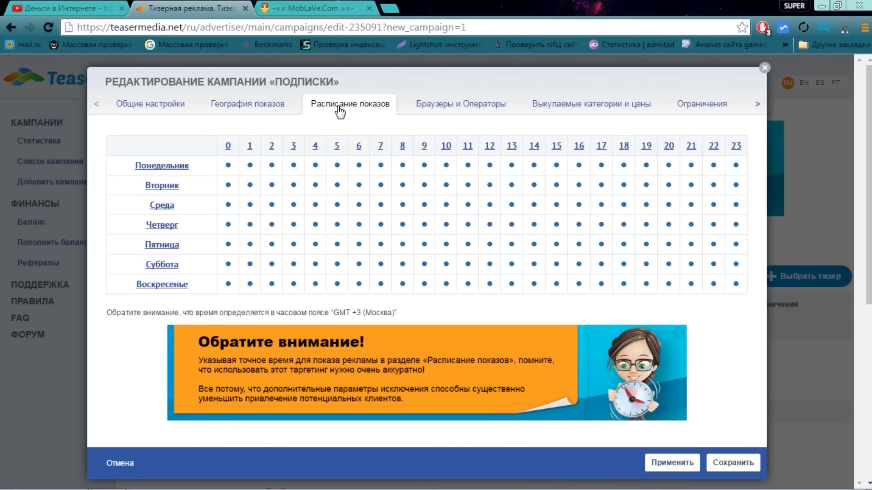
left_click(453, 106)
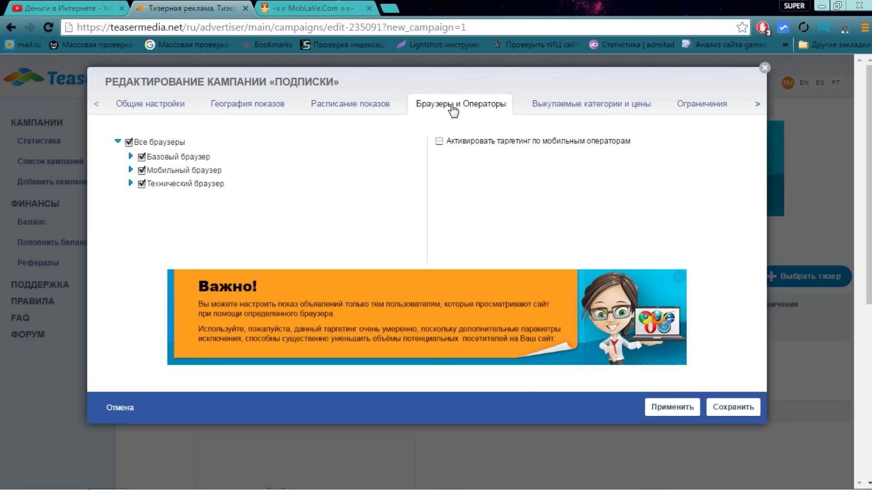
left_click(141, 184)
left_click(142, 157)
left_click(130, 170)
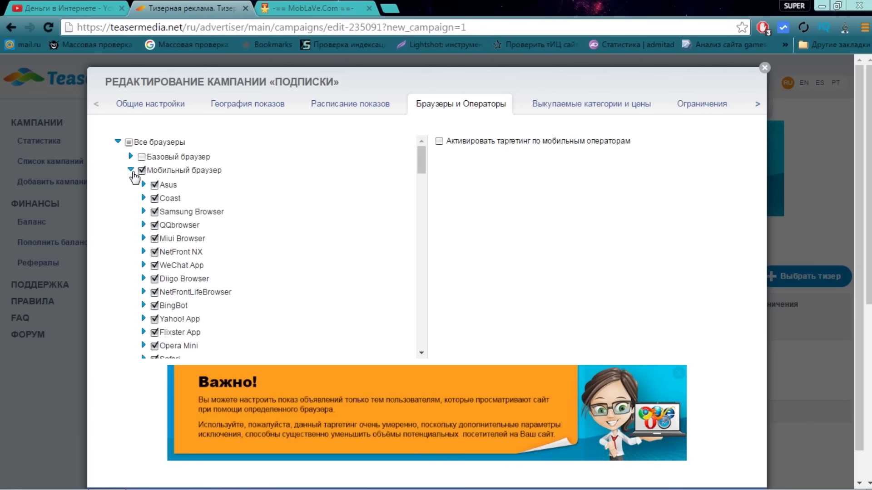
scroll(253, 235, "down", 5)
scroll(253, 234, "up", 6)
Step: Activate mobile operator targeting and exclude БВК and Билайн
left_click(438, 142)
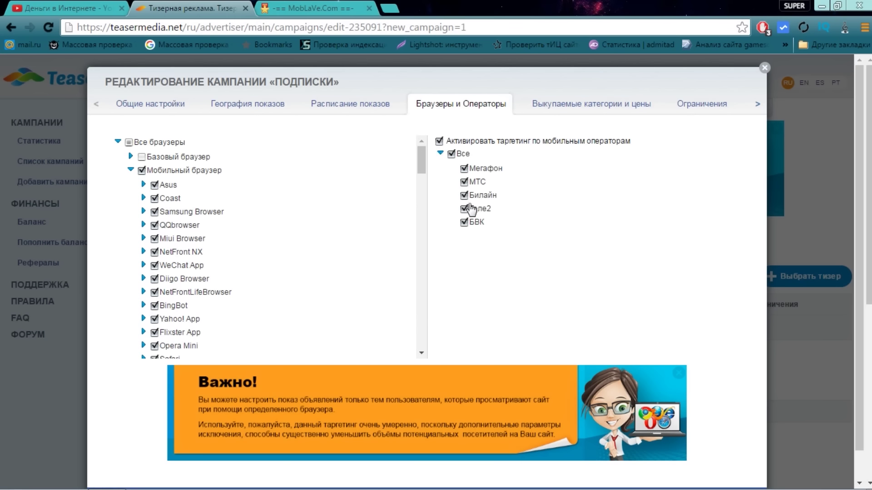
left_click(464, 222)
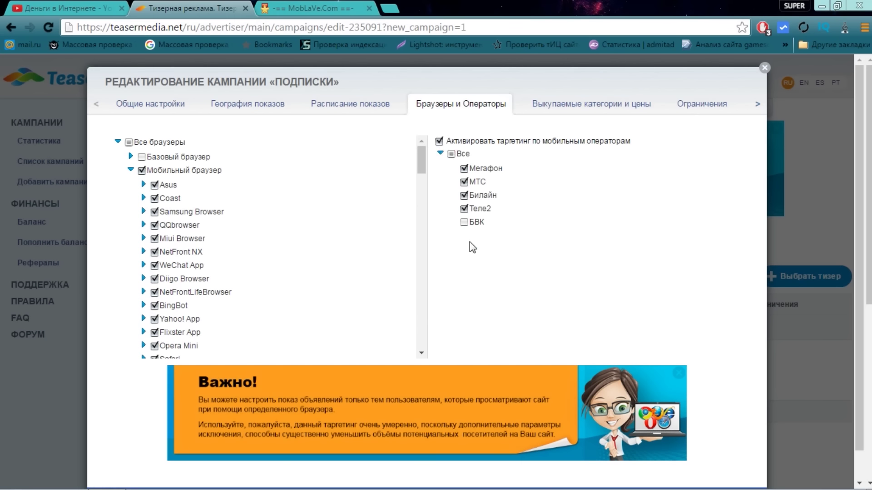
left_click(464, 195)
Step: Deselect all purchased categories, then select "Заработок в сети", "Соц сети/Знакомства" and "Интернет и IT"
left_click(569, 113)
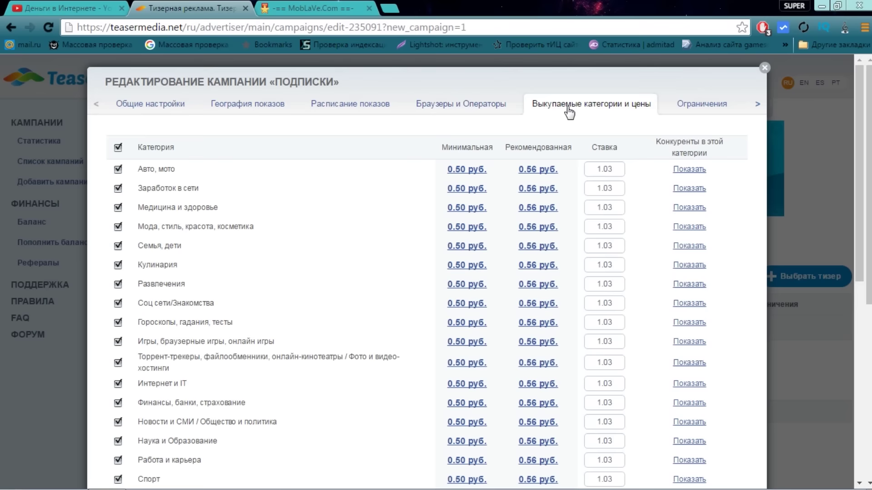
left_click(117, 147)
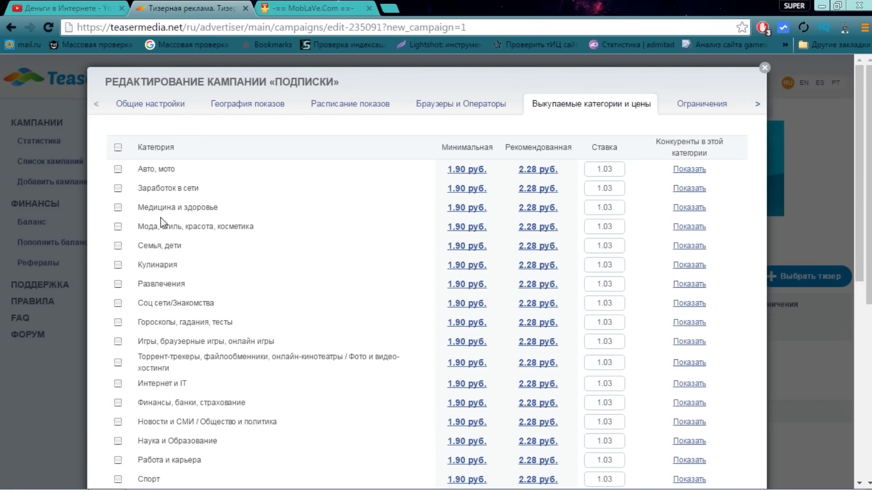
scroll(160, 217, "down", 1)
left_click(119, 126)
scroll(123, 205, "down", 1)
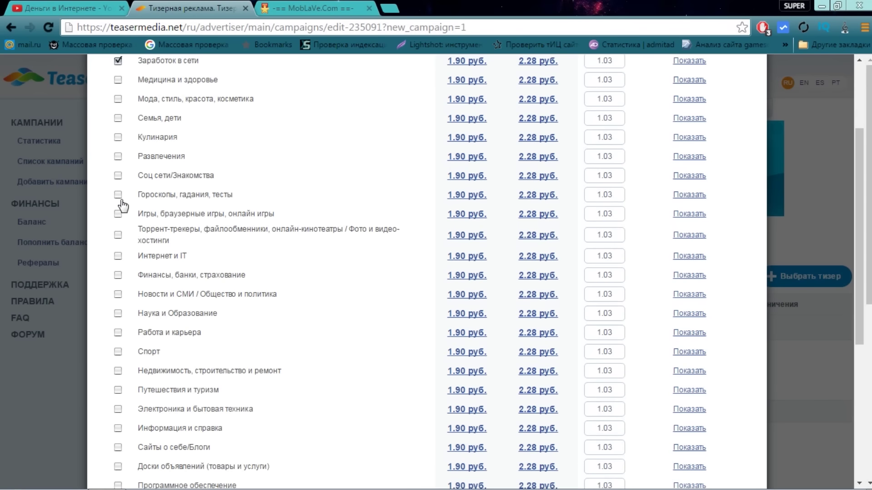
left_click(118, 255)
scroll(171, 238, "down", 1)
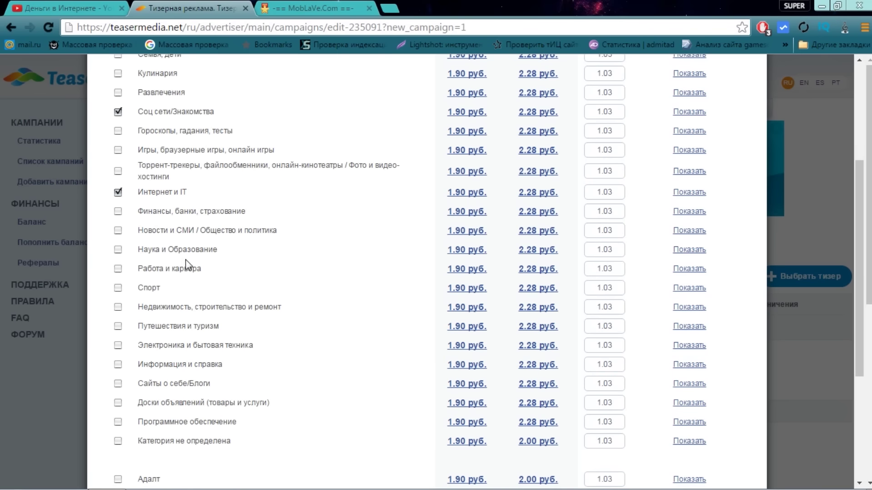
Step: Add the categories "Новости и СМИ / Общество и политика", "Наука и Образование", "Сайты о себе/Блоги" and "Доски объявлений (товары и услуги)"
left_click(119, 231)
left_click(118, 250)
scroll(224, 284, "down", 3)
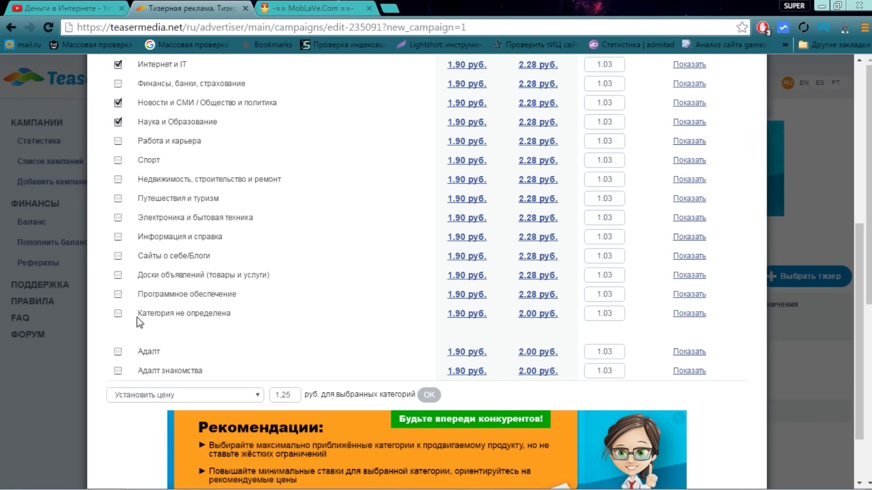
left_click(119, 257)
left_click(119, 276)
scroll(571, 279, "up", 7)
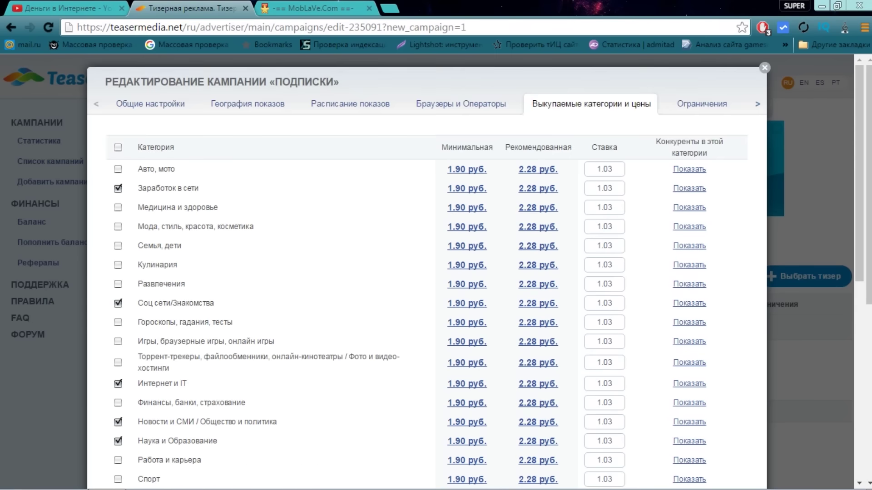
left_click_drag(592, 169, 641, 168)
left_click(613, 169)
Step: Examine the campaign's restrictions: daily budget limit, total budget limit and the list of excluded sites
left_click(713, 104)
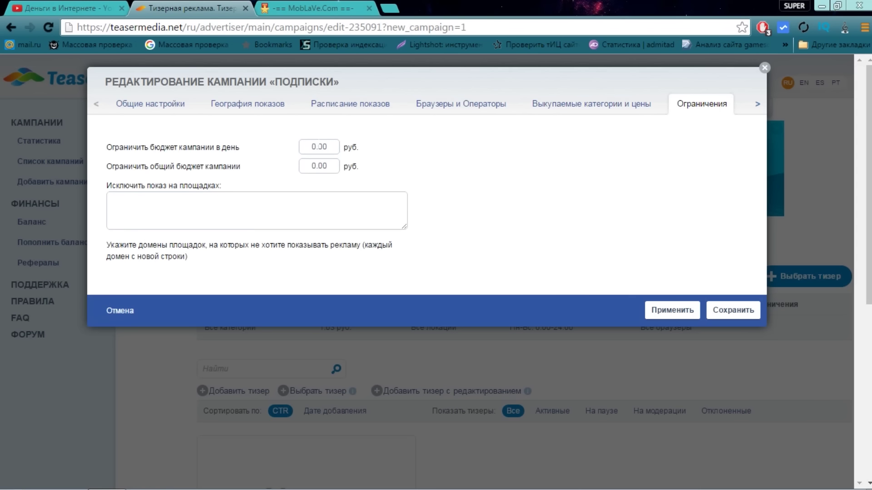
left_click_drag(311, 146, 327, 146)
left_click(312, 166)
left_click_drag(105, 141, 183, 187)
triple_click(183, 186)
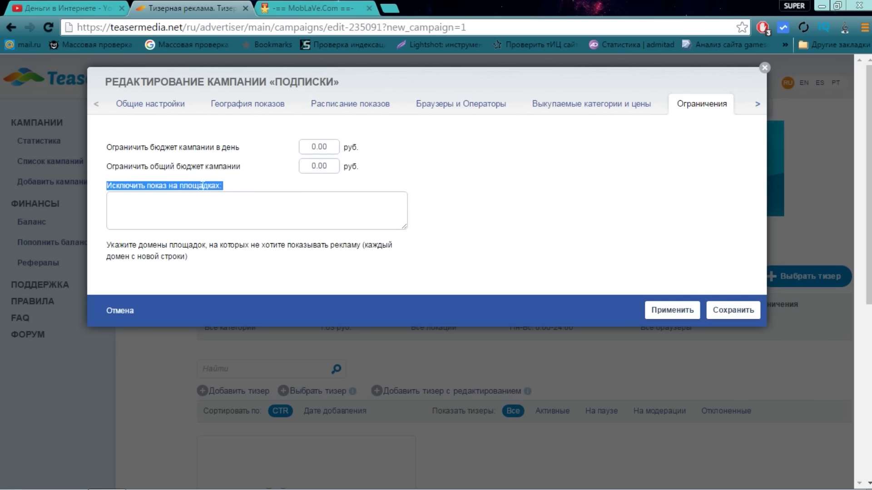
left_click(113, 200)
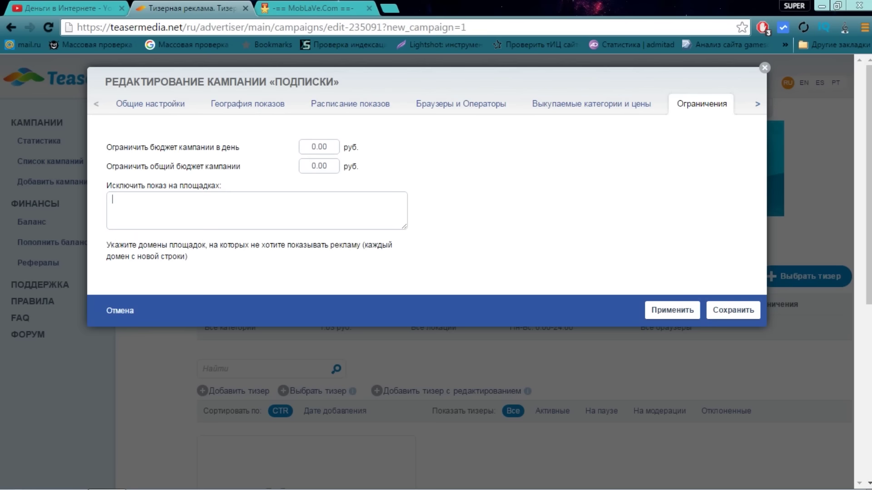
left_click_drag(106, 142, 196, 184)
left_click(196, 184)
Step: Save the edited campaign settings and review the campaign's targeting summary
left_click(696, 316)
left_click(731, 313)
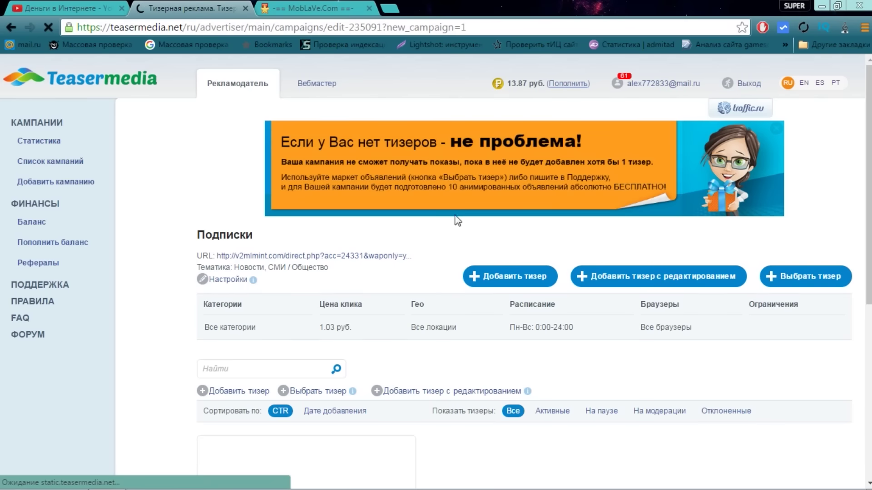
left_click_drag(205, 331, 766, 337)
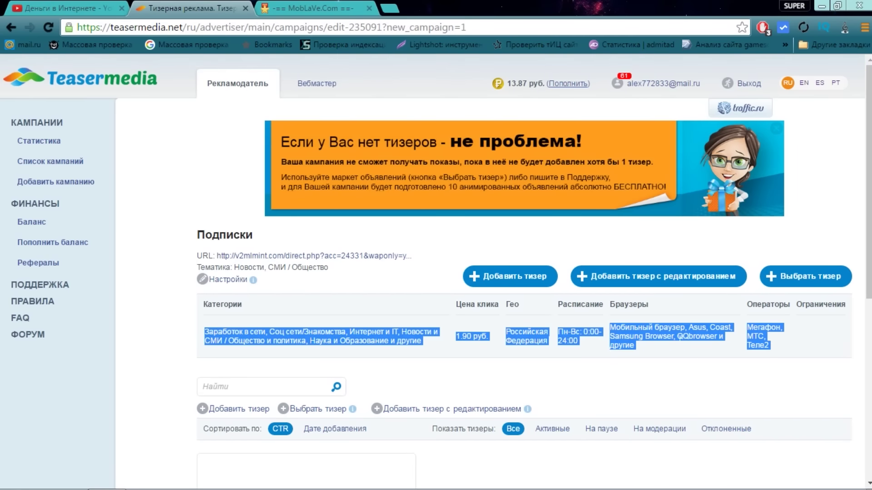
scroll(597, 328, "down", 1)
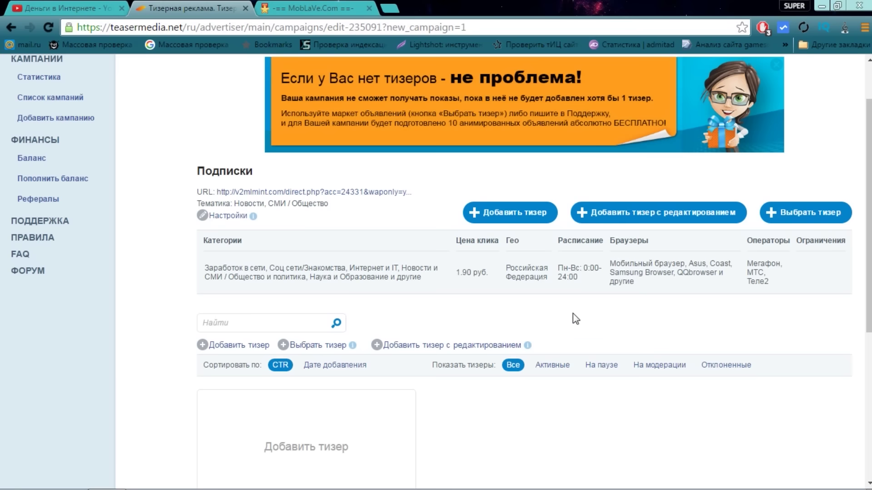
scroll(598, 311, "up", 1)
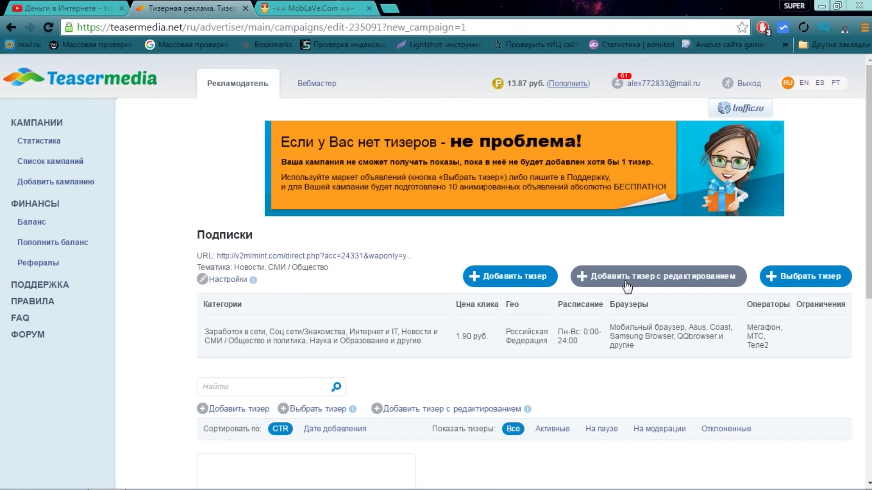
Step: Search Google for "трамп" in a new browser tab and show the image results
left_click(389, 10)
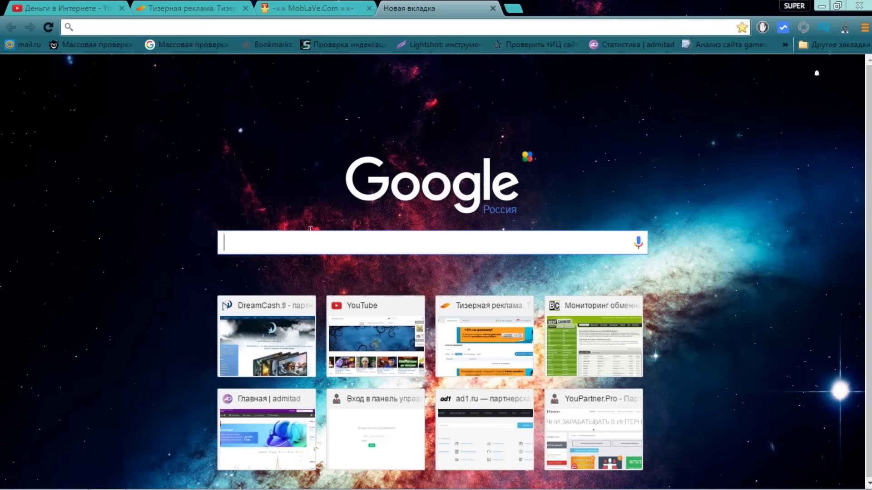
type("т")
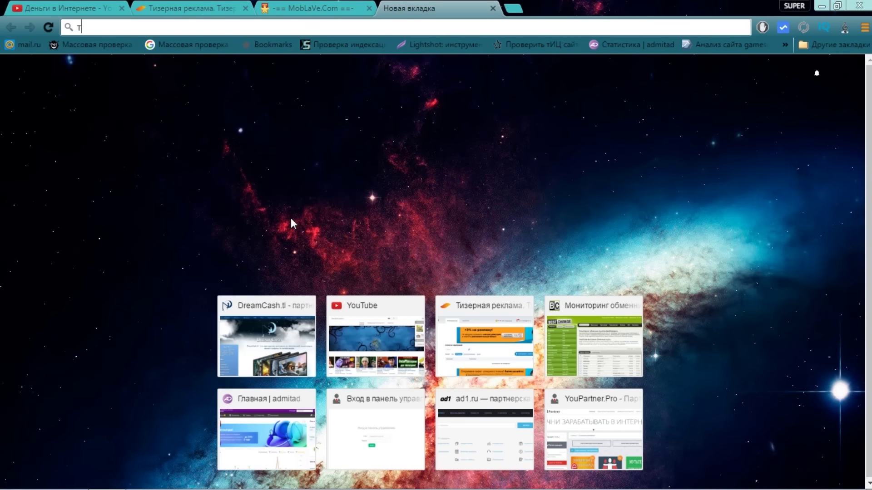
type("рамп\\")
key("BackSpace")
key("Return")
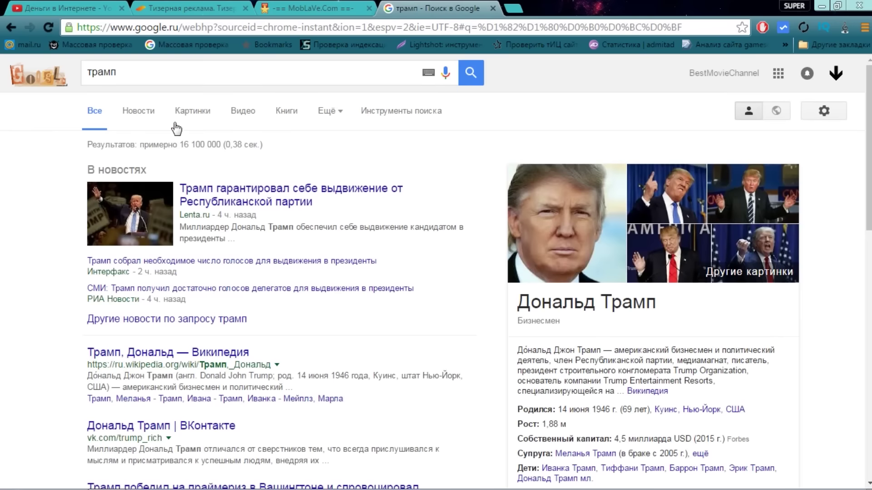
left_click(186, 112)
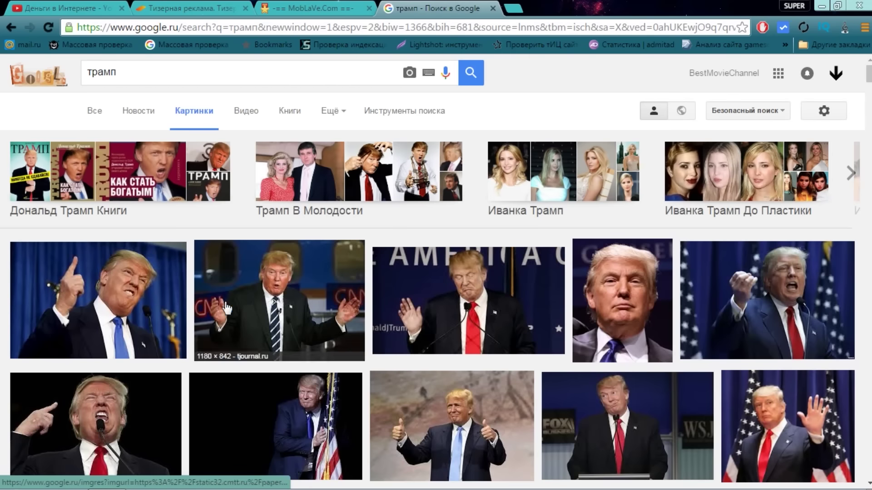
Step: Save the golos-ameriki.ru picture of Trump pointing his finger to the "ютуб" folder under its default file name
scroll(143, 318, "down", 3)
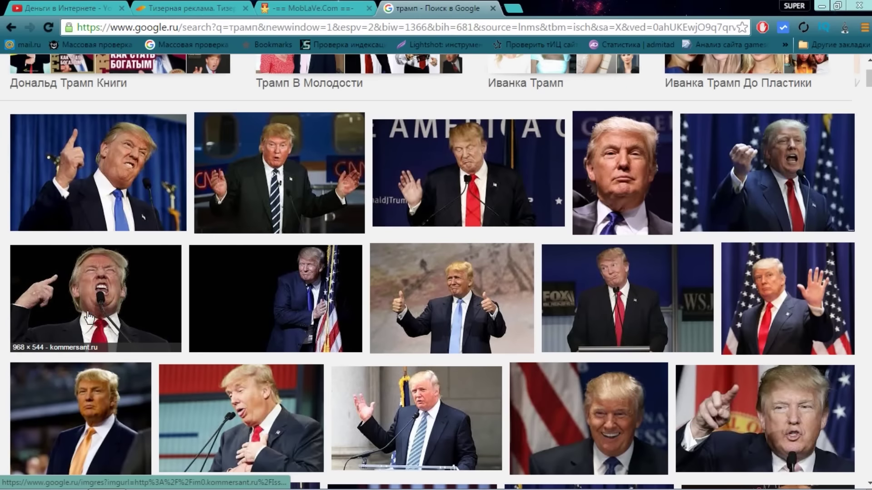
scroll(204, 296, "down", 4)
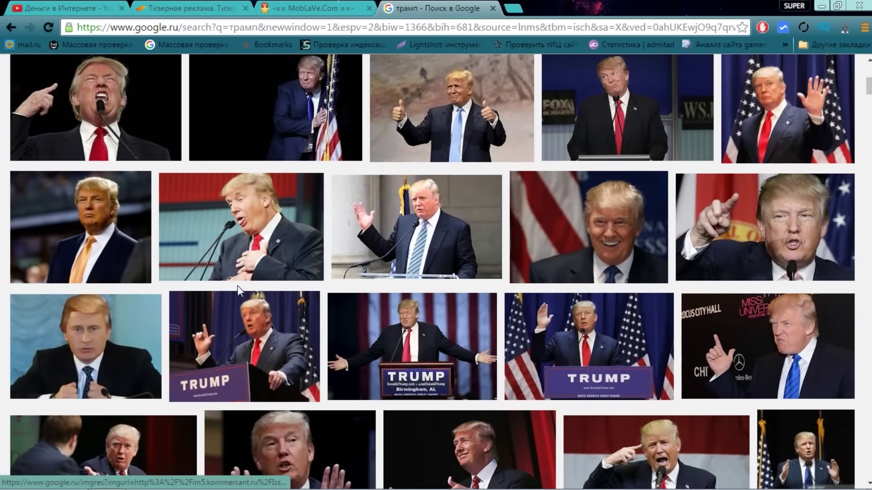
left_click(782, 253)
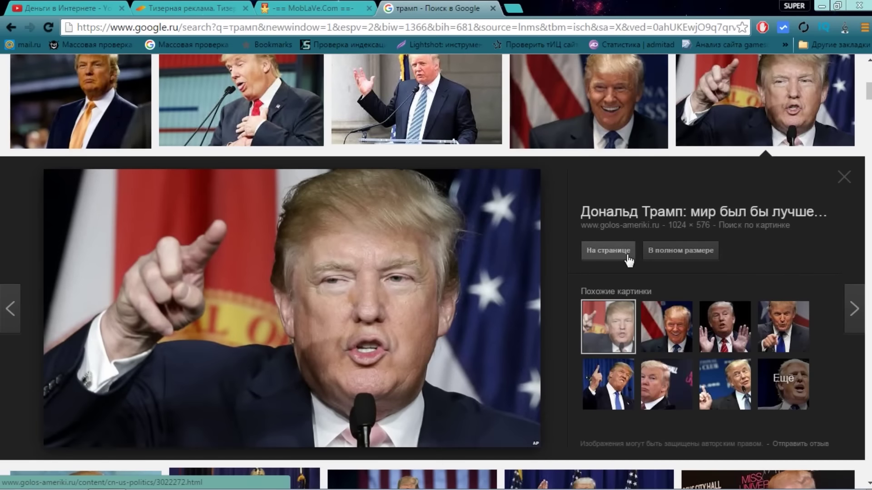
right_click(298, 256)
left_click(364, 366)
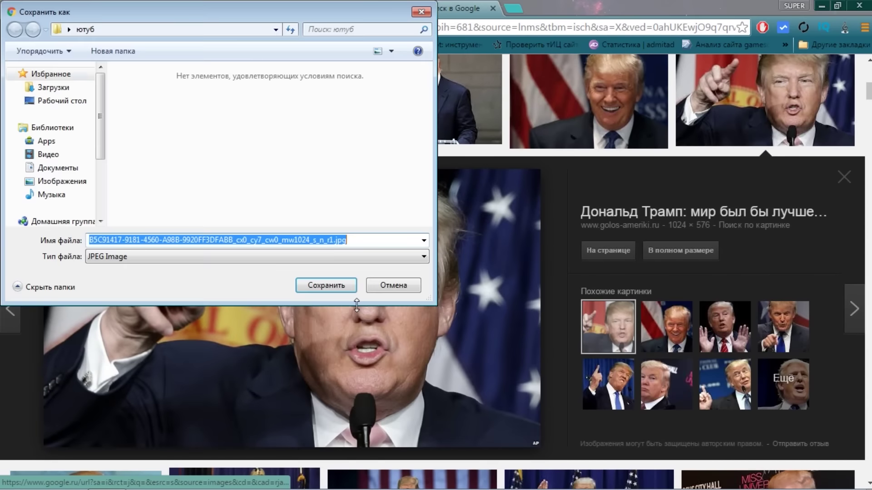
left_click(340, 286)
Step: Return to the Teasermedia campaign, start a teaser with image editing and load the saved Trump picture from the "ютуб" folder
key("ctrl+2")
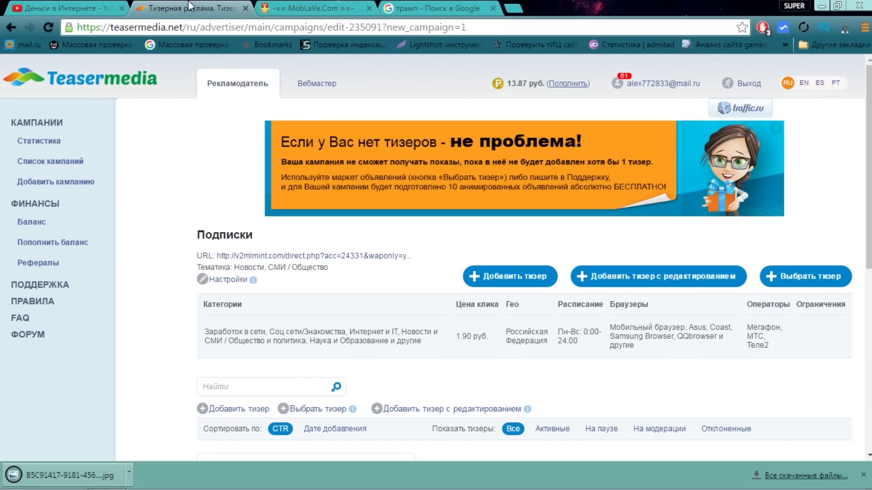
left_click(618, 280)
mouse_move(369, 237)
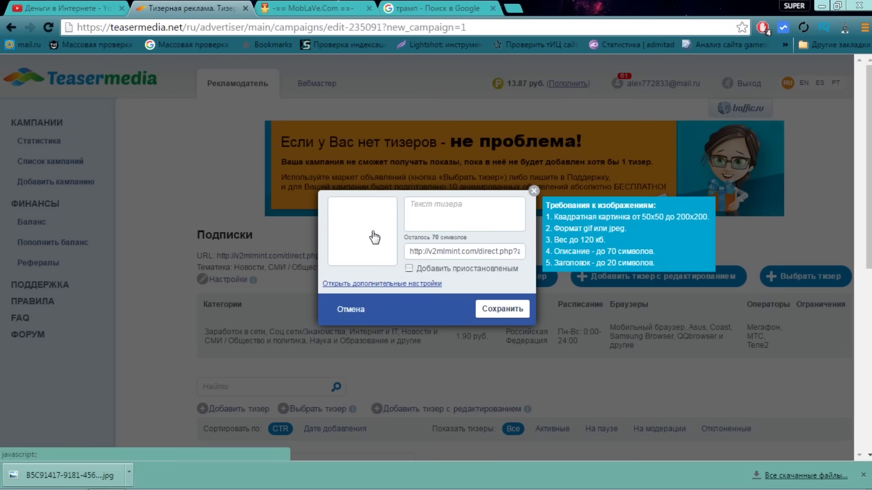
left_click(376, 223)
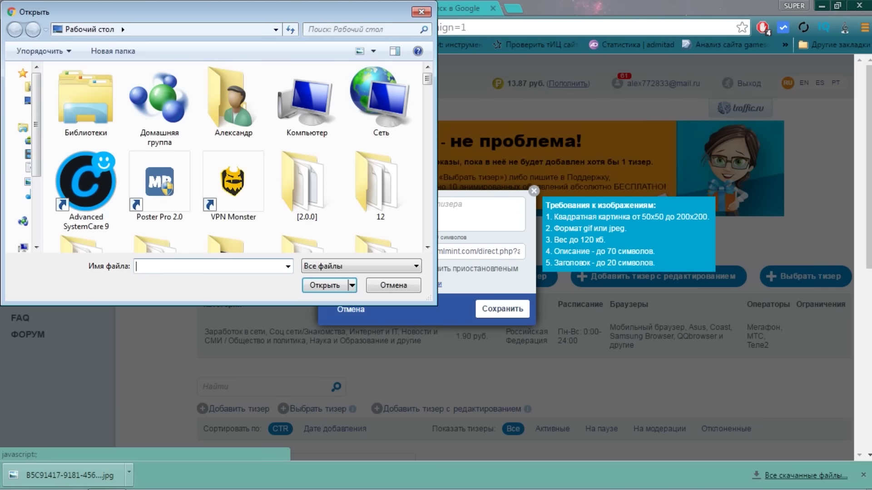
type("ю")
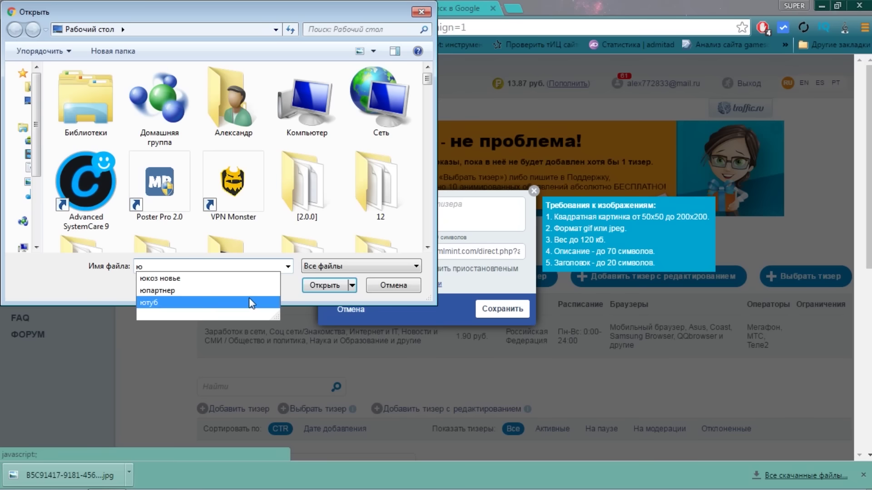
left_click(263, 302)
left_click(324, 286)
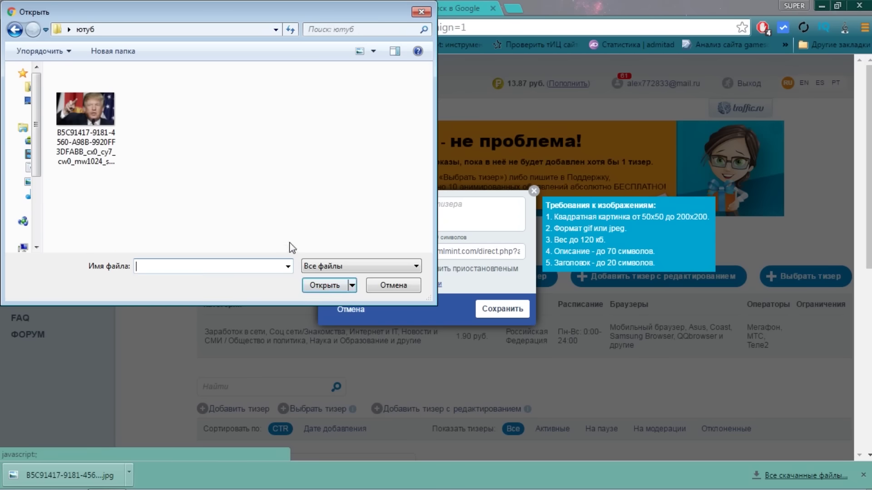
left_click(106, 111)
double_click(104, 107)
Step: Enlarge the crop frame to the full height of the Trump picture and scale the picture down one step
left_click_drag(444, 305, 375, 266)
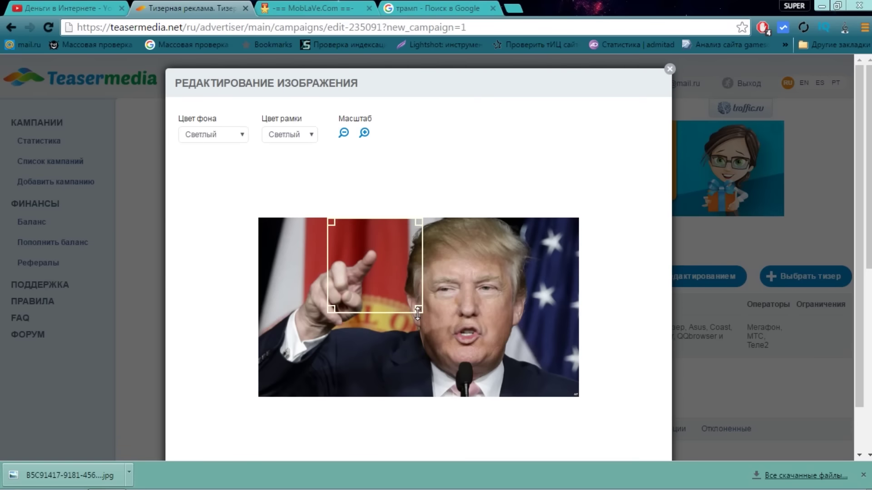
left_click_drag(418, 313, 551, 395)
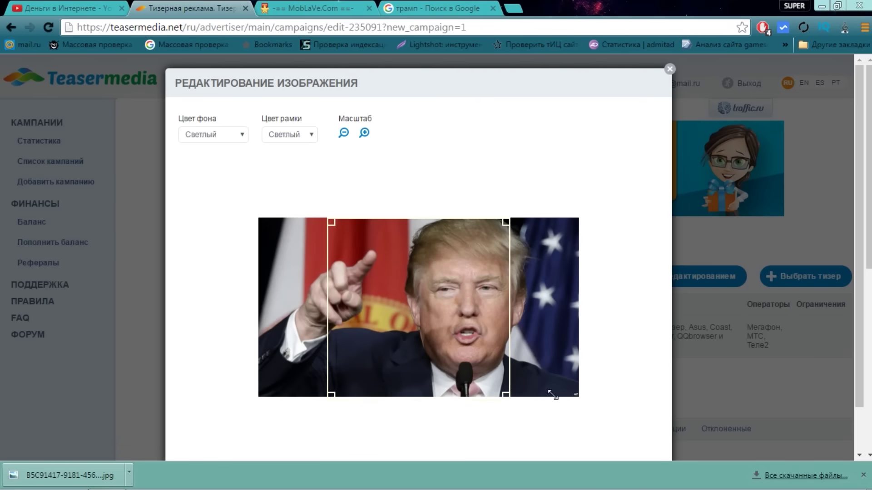
left_click(344, 133)
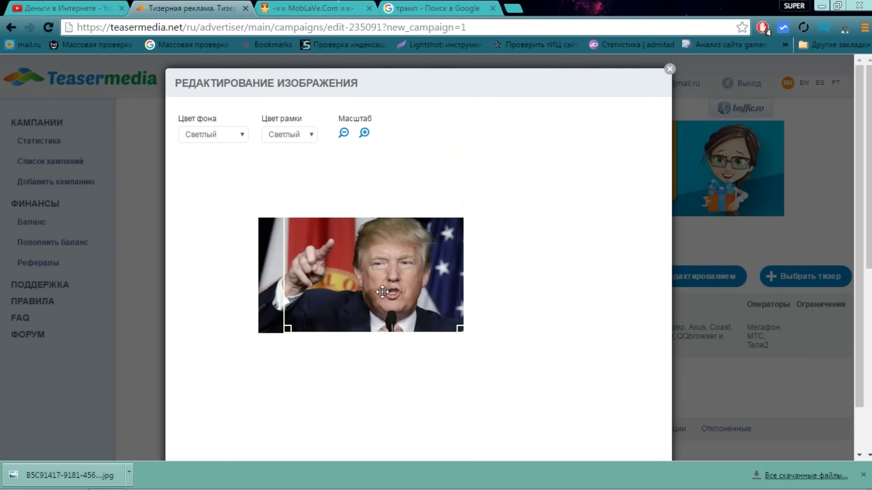
Step: Fit the square crop frame around Trump's face at the full height of the reduced picture and save the crop
left_click_drag(286, 328, 305, 306)
left_click_drag(422, 254, 415, 282)
left_click_drag(298, 330, 331, 330)
left_click_drag(394, 244, 379, 277)
left_click_drag(318, 328, 323, 323)
left_click_drag(366, 275, 362, 281)
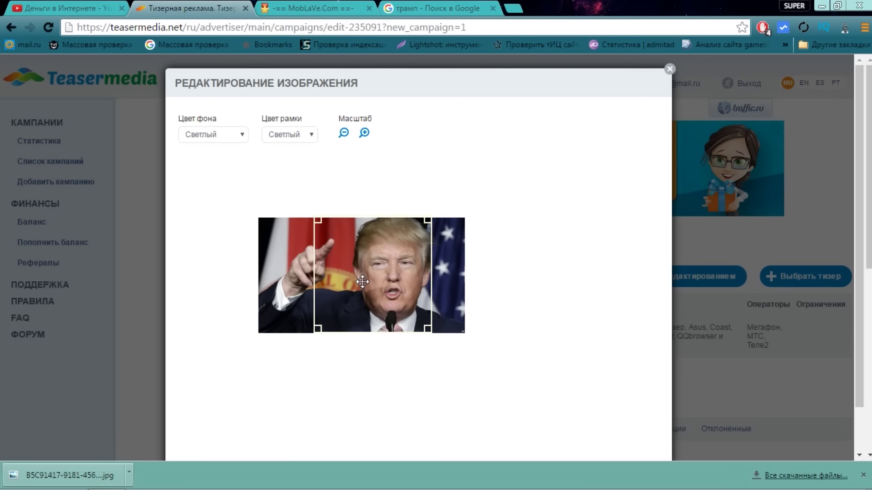
left_click_drag(315, 330, 319, 330)
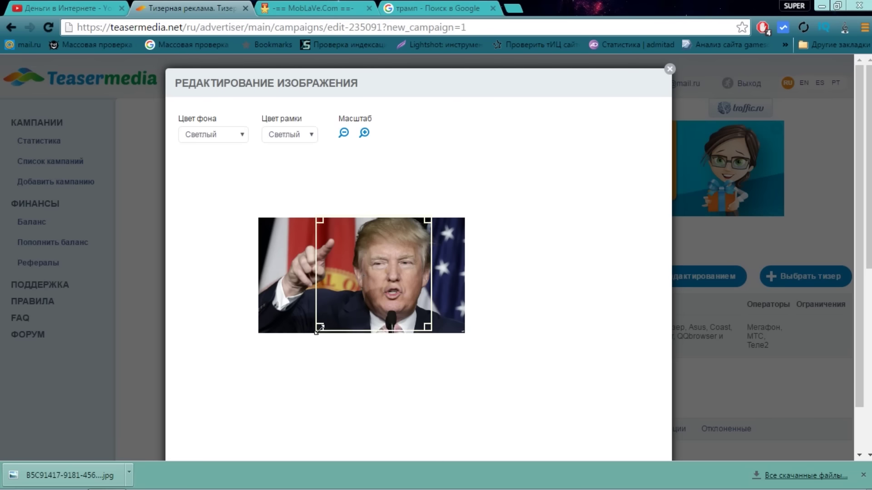
left_click_drag(364, 277, 361, 279)
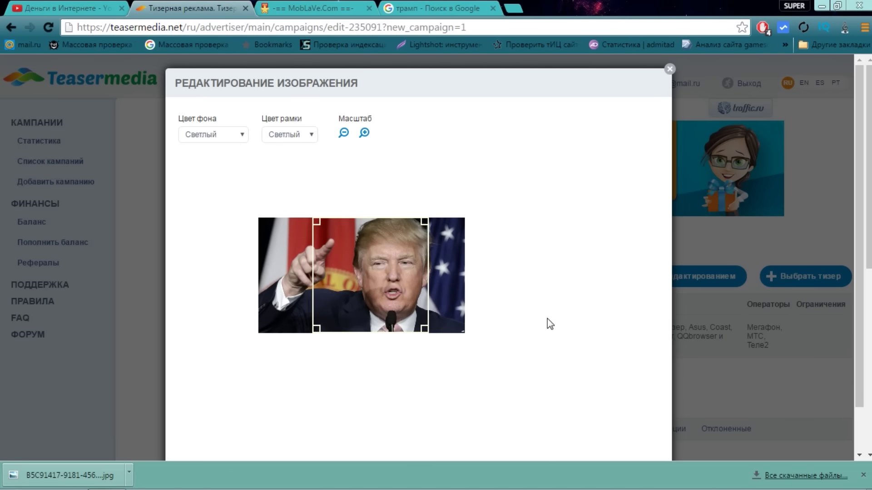
scroll(719, 302, "down", 3)
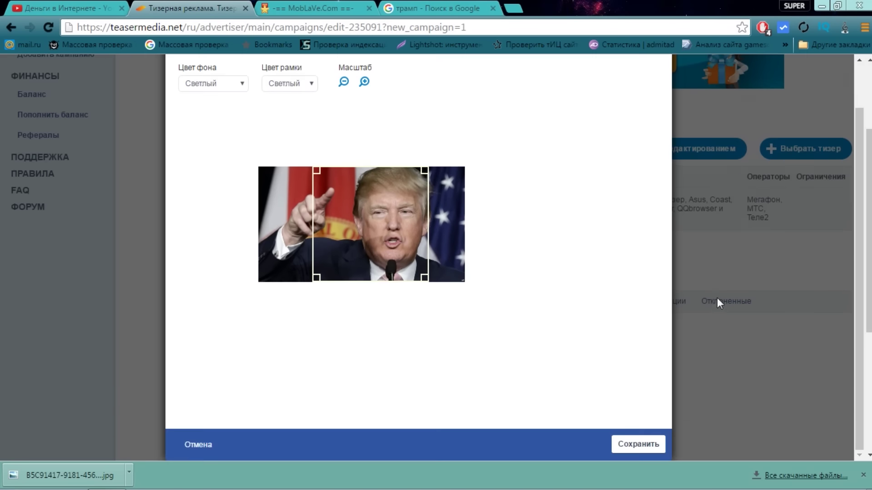
left_click(637, 445)
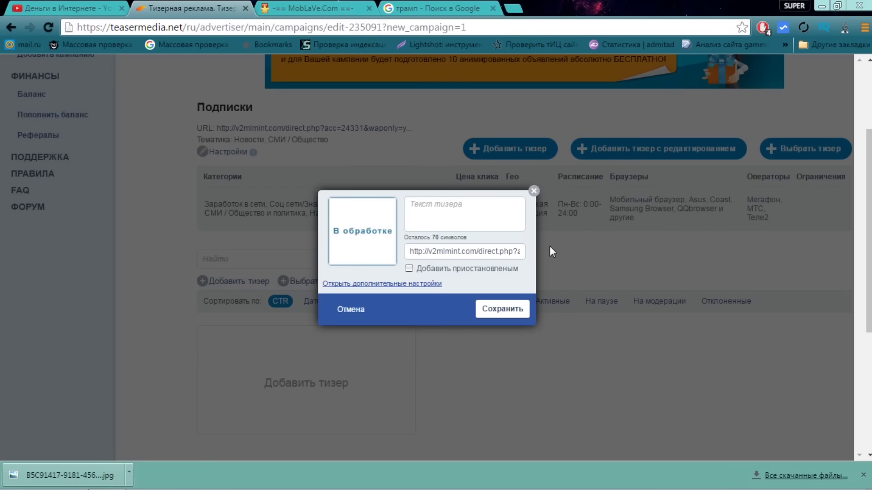
Step: Expand the teaser's additional settings and enable a status label for it
left_click(410, 285)
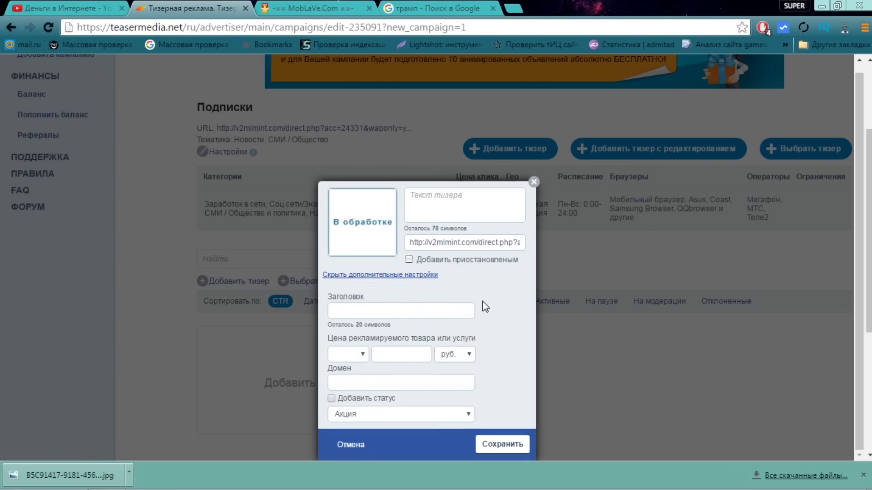
scroll(483, 305, "down", 1)
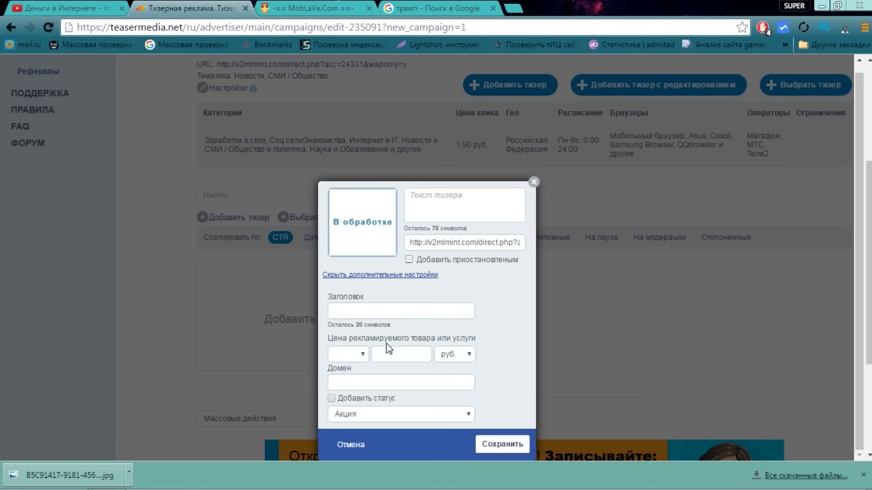
left_click(340, 400)
Step: Try status labels such as "+ Gift" and "Hit" for the teaser and set the status to "Скидка"
left_click(362, 415)
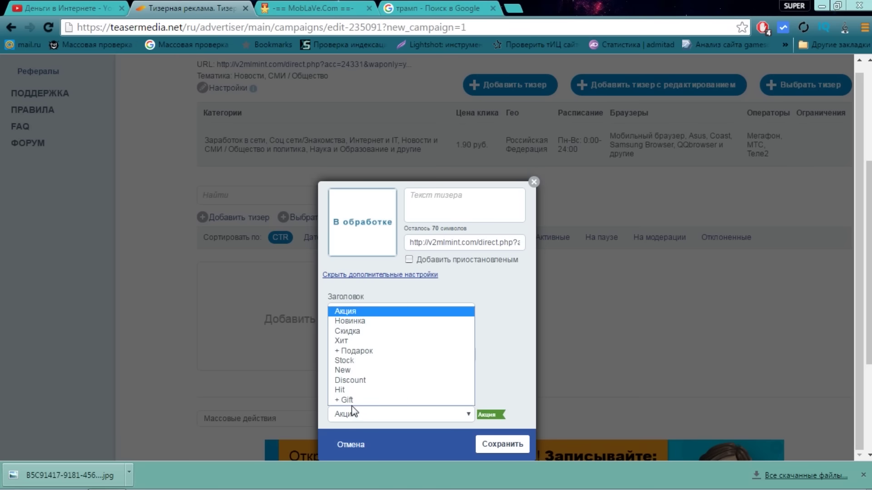
left_click(347, 401)
left_click(364, 414)
left_click(352, 391)
left_click(371, 413)
key("Up")
key("Up")
key("Return")
left_click(370, 411)
left_click(356, 335)
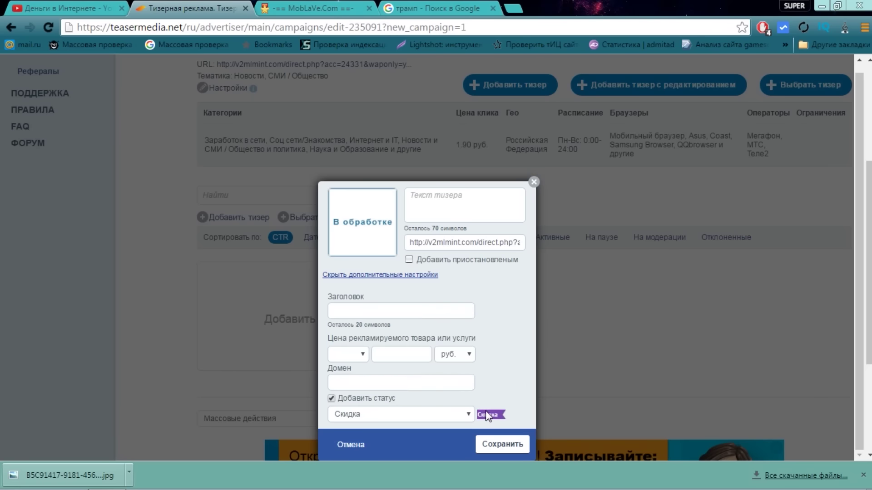
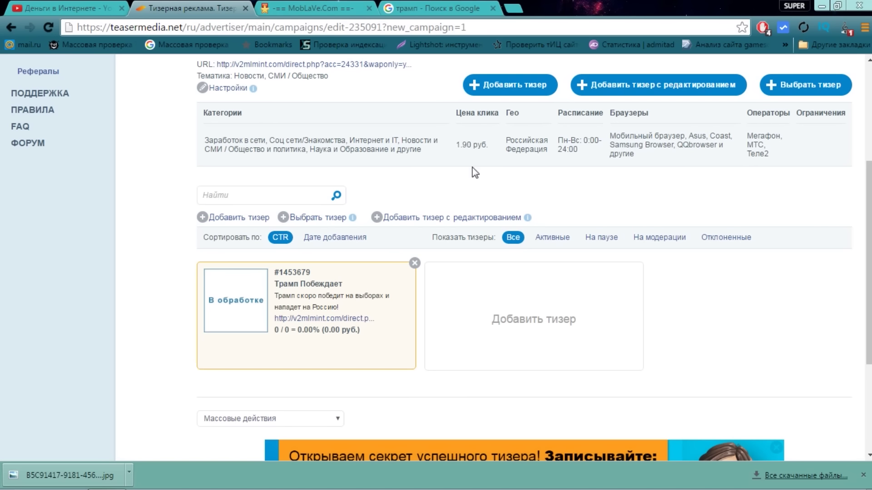
Step: Search Google Images for "сирия" and narrow the results to the suggested group "Сирия Боевики"
left_click(440, 5)
left_click(162, 157)
scroll(159, 137, "up", 2)
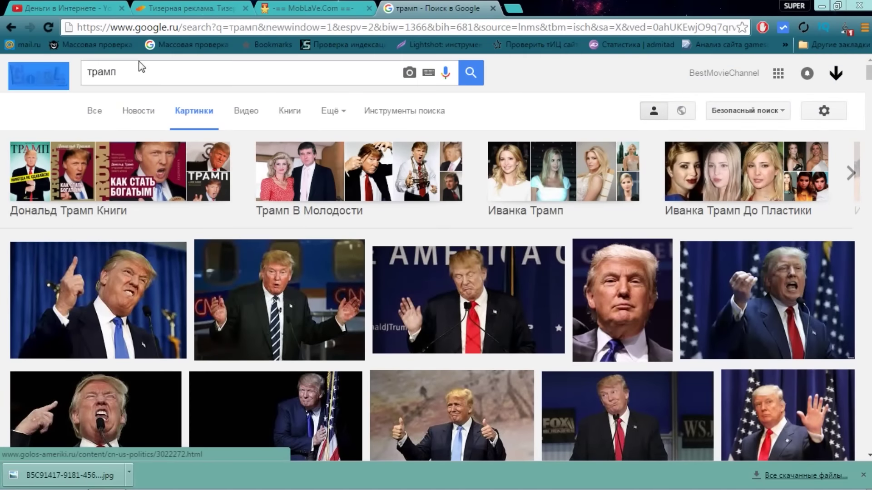
left_click_drag(122, 71, 74, 70)
type("сирия")
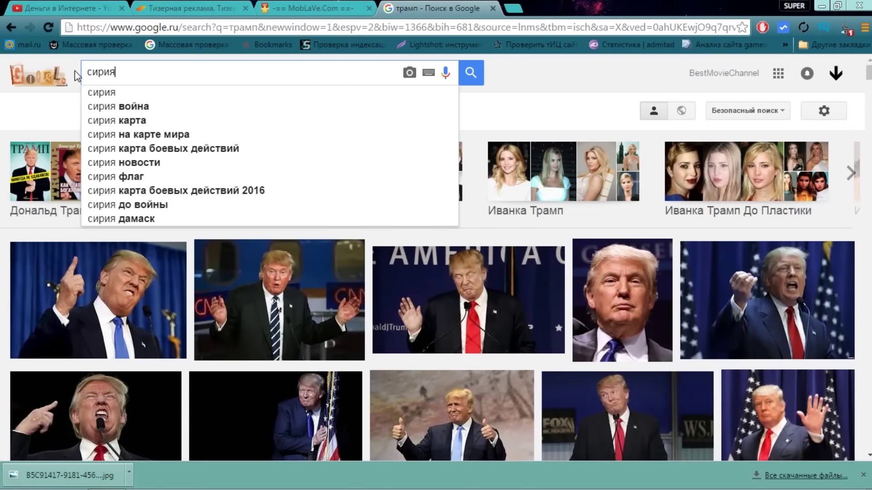
key("Return")
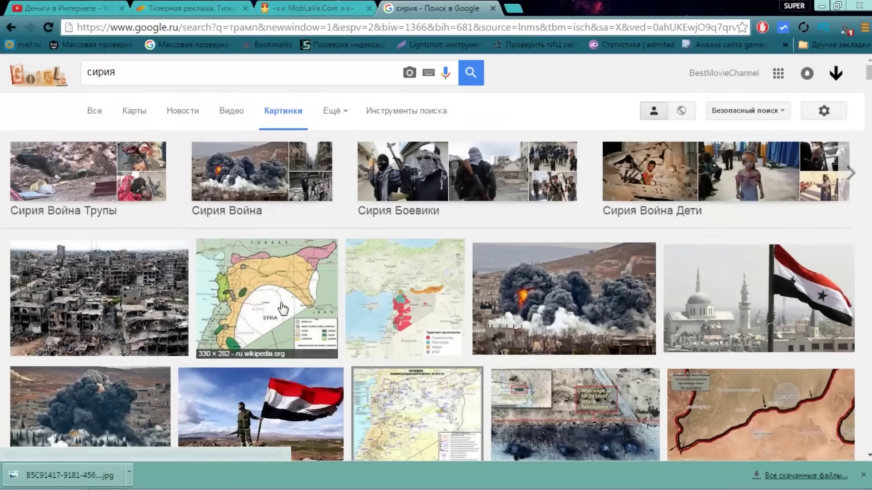
left_click(397, 214)
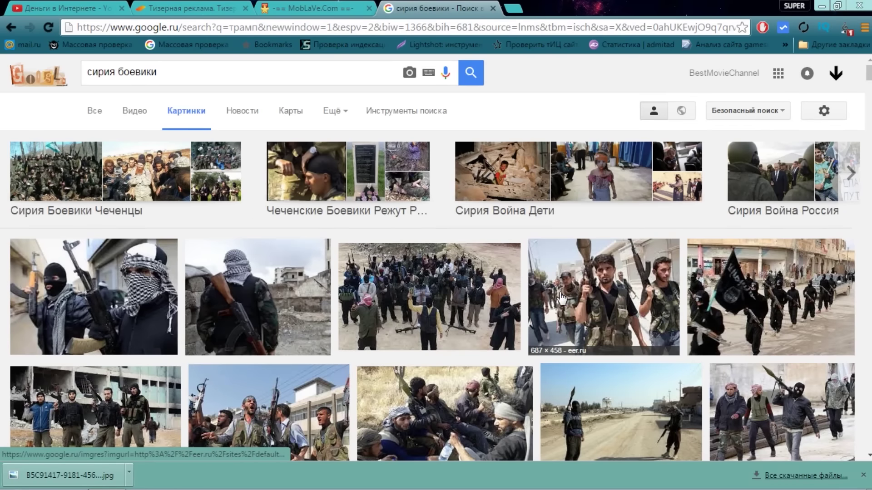
Step: Save the tvc.ru picture of the masked militant beside the black flag as 020.jpg in the "ютуб" folder
scroll(294, 283, "down", 3)
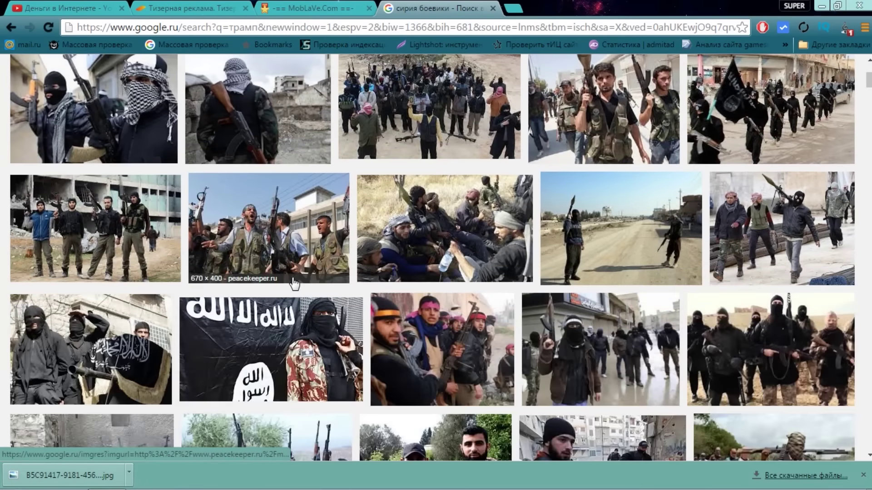
left_click(264, 351)
right_click(433, 257)
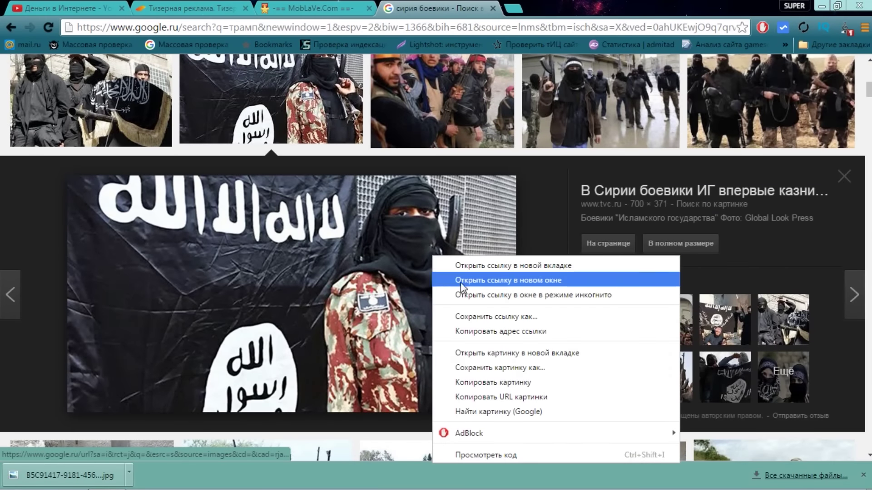
left_click(490, 370)
type("020")
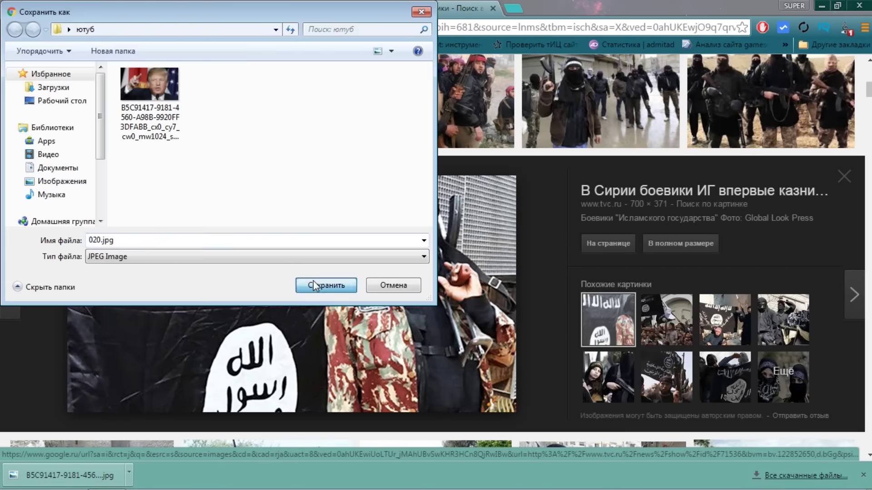
left_click(312, 281)
Step: Start another teaser in the Teasermedia campaign with image editing and upload 020.jpg as its picture
left_click(314, 8)
left_click(162, 2)
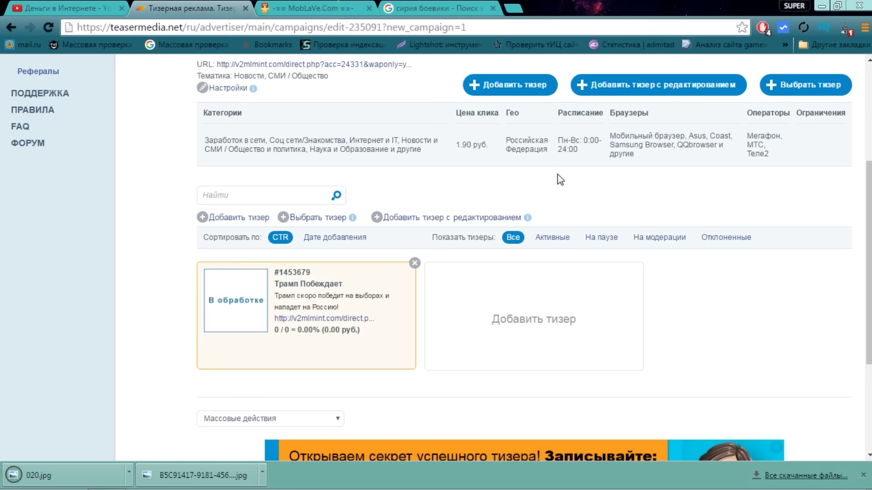
left_click(625, 79)
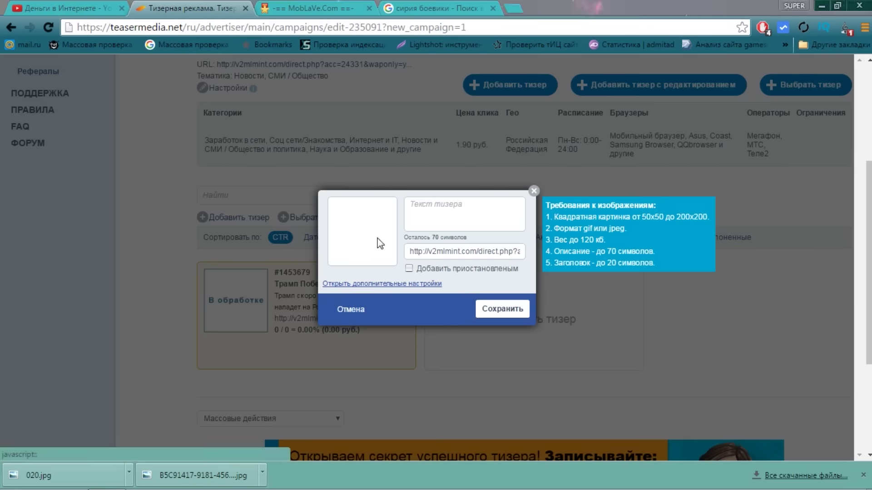
left_click(380, 244)
left_click(82, 119)
double_click(82, 119)
Step: Crop the teaser picture to a square around the masked militant's head and upper body and save the crop
left_click_drag(407, 272, 489, 269)
mouse_move(541, 318)
left_mouse_down()
mouse_move(574, 348)
mouse_move(525, 334)
mouse_move(551, 337)
mouse_move(542, 310)
left_mouse_up()
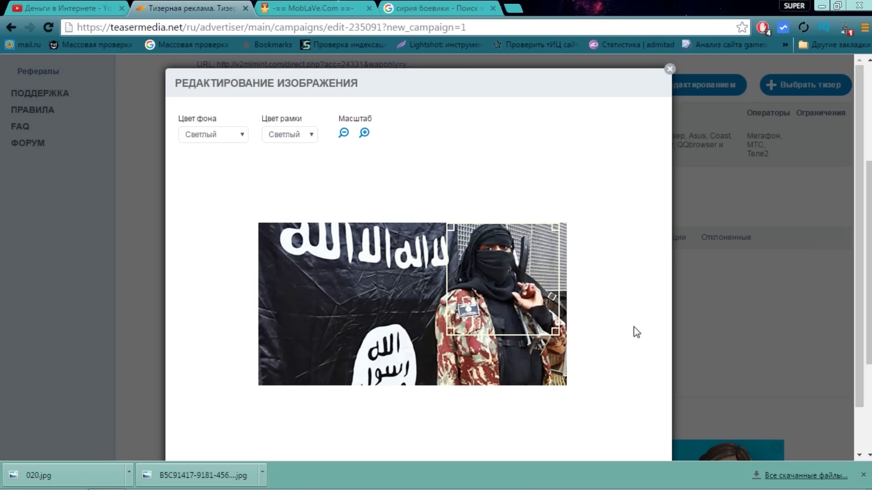
scroll(644, 388, "down", 1)
left_click(638, 444)
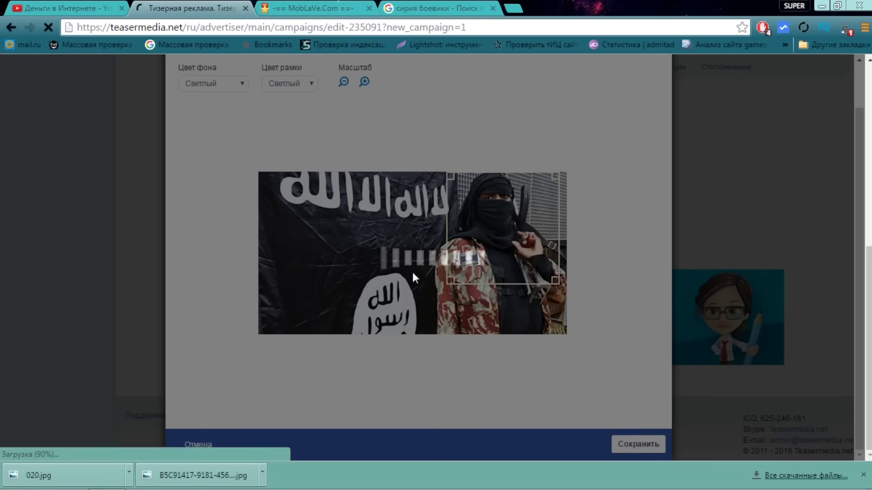
Step: Expand the teaser's additional settings and set its title to "ИГ провоцирует нас!"
left_click(400, 283)
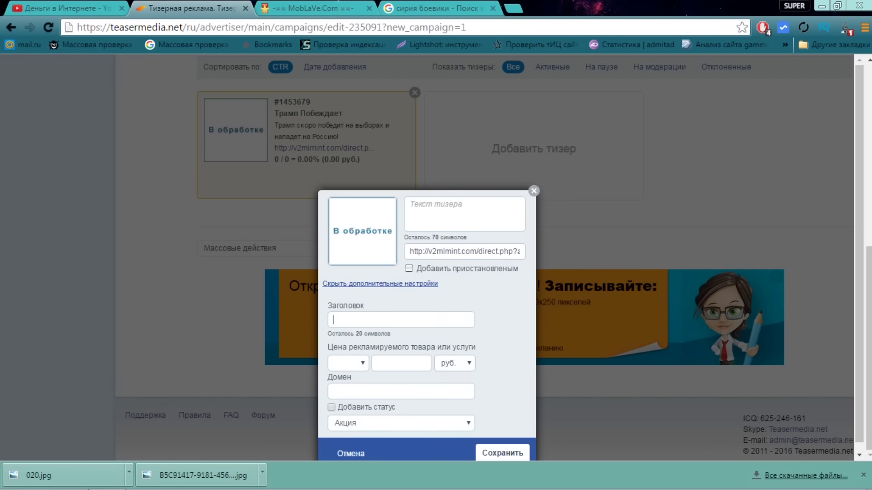
type("ИГ провони")
key("BackSpace")
type("цирует нас!")
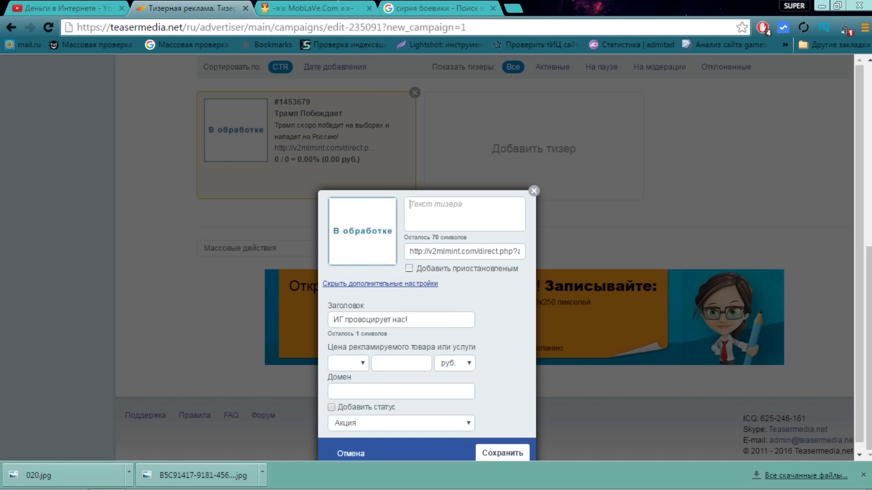
Step: Set the teaser text to "Исламское Государство скоро исчезнет и наступит мир!" and save the teaser
left_click(410, 204)
type("Исламское Государство с")
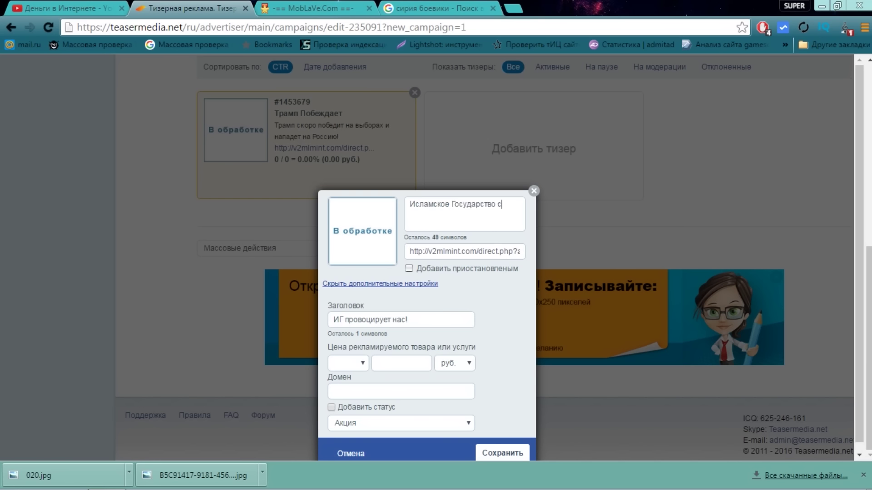
type("коро исчезнет и наступит мир!")
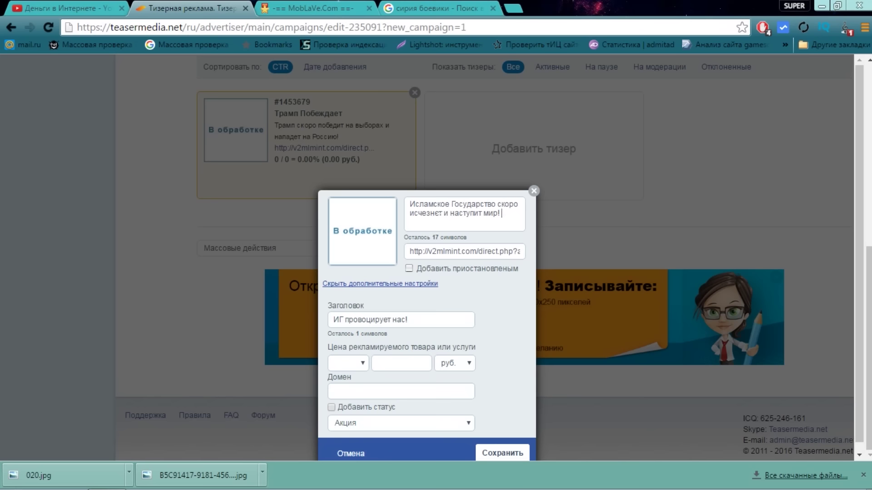
left_click(502, 454)
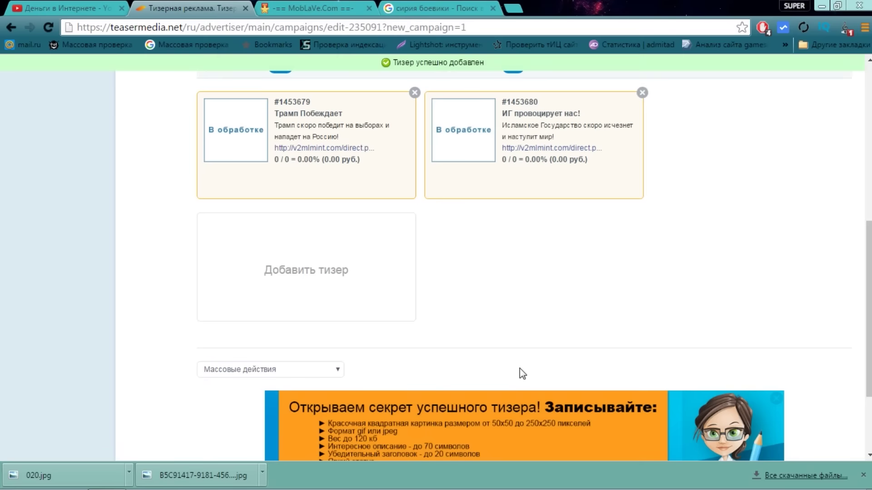
Step: Reload the campaign page and check the processed pictures of the two added teasers
scroll(666, 326, "up", 5)
right_click(767, 362)
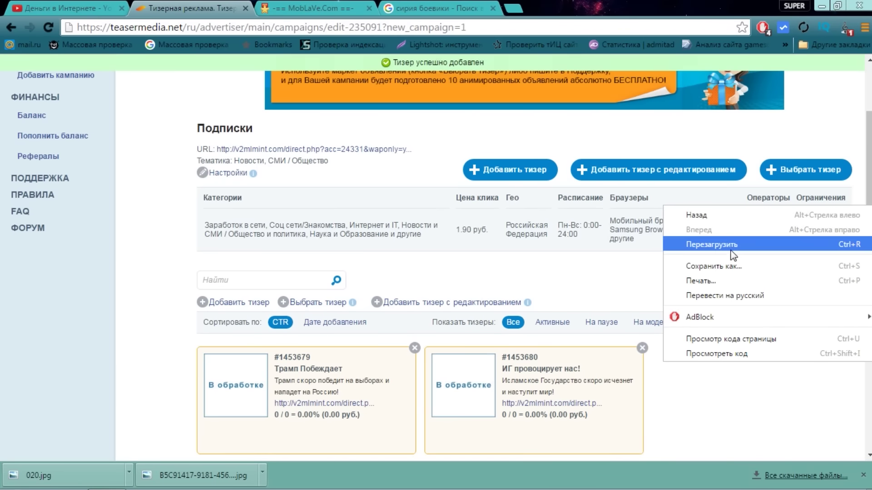
left_click(730, 246)
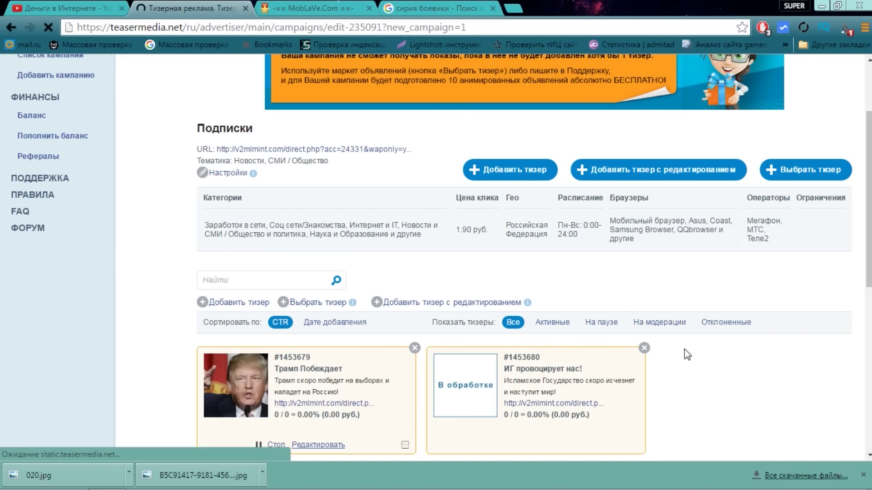
scroll(685, 350, "down", 5)
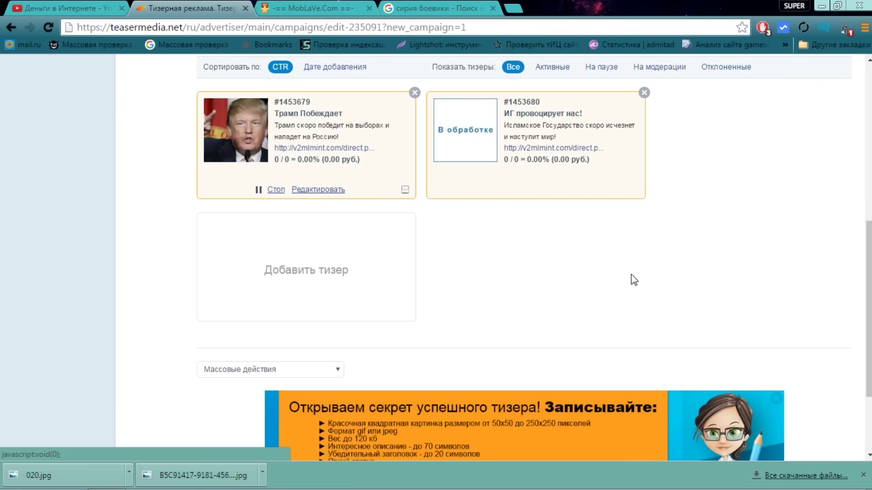
scroll(784, 314, "up", 4)
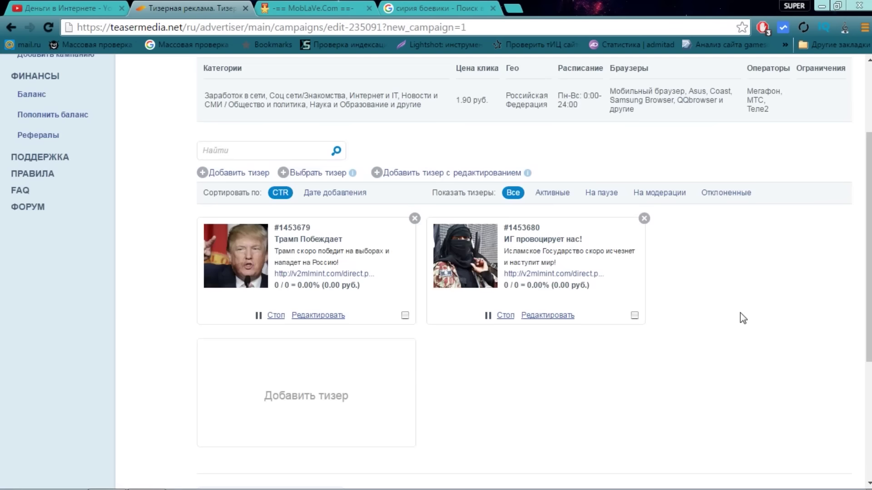
right_click(732, 347)
scroll(722, 334, "up", 3)
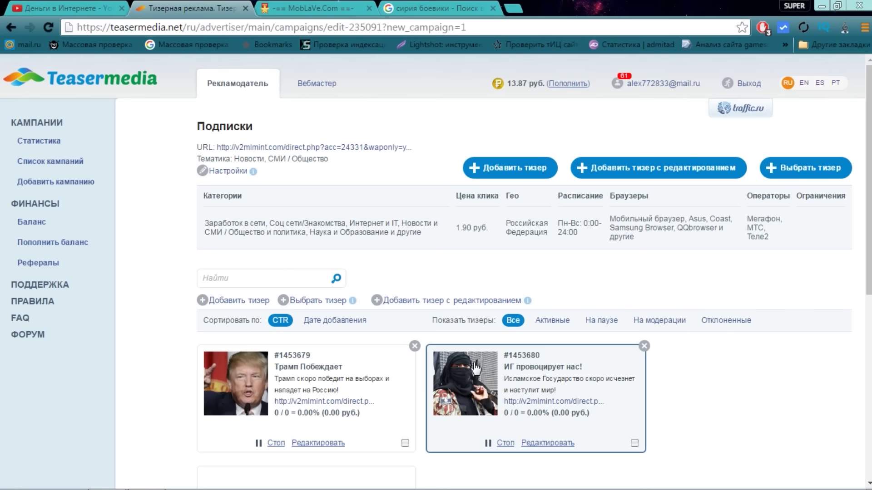
Step: Choose the red Russian passports picture from the ready-made teasers for the campaign and continue to its settings
left_click(789, 175)
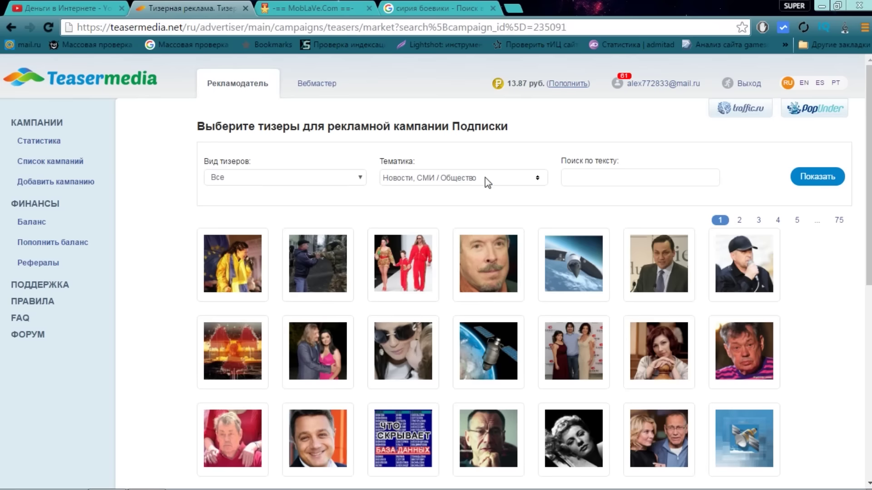
scroll(186, 259, "down", 5)
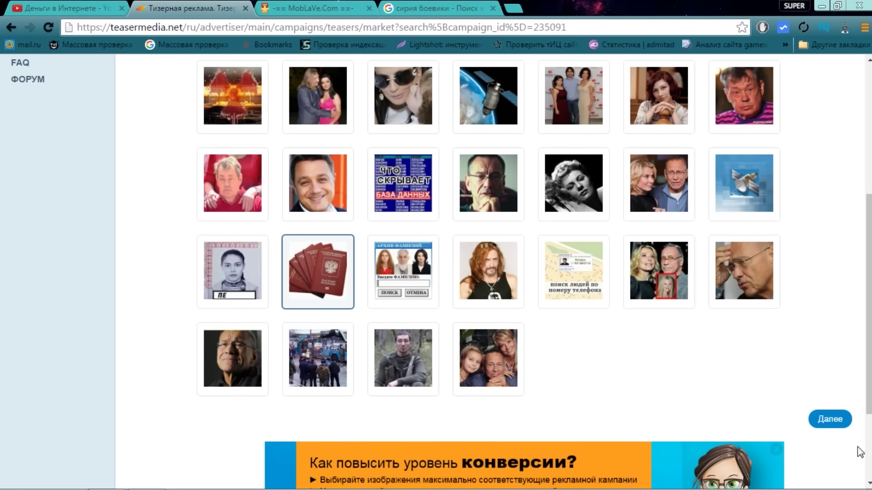
left_click(832, 419)
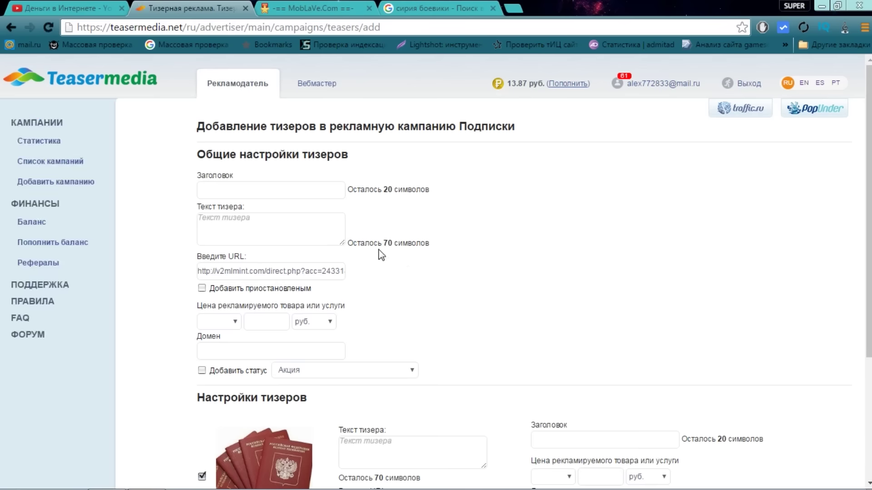
Step: Title the passport teaser "СТАНЬ РОССИЯНИНОМ" and set its text to "Власти России облегчили получение гражданства в мае!"
type("СТАНЬ Р")
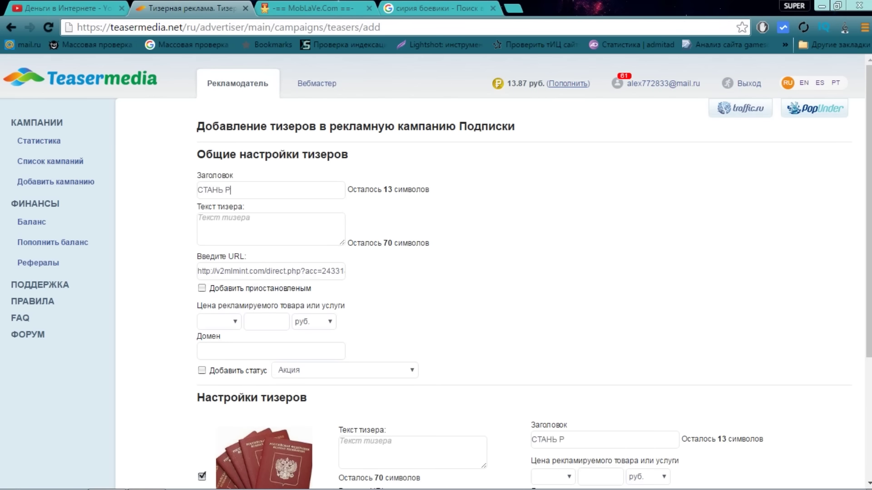
type("ОССИЯНИНОМ")
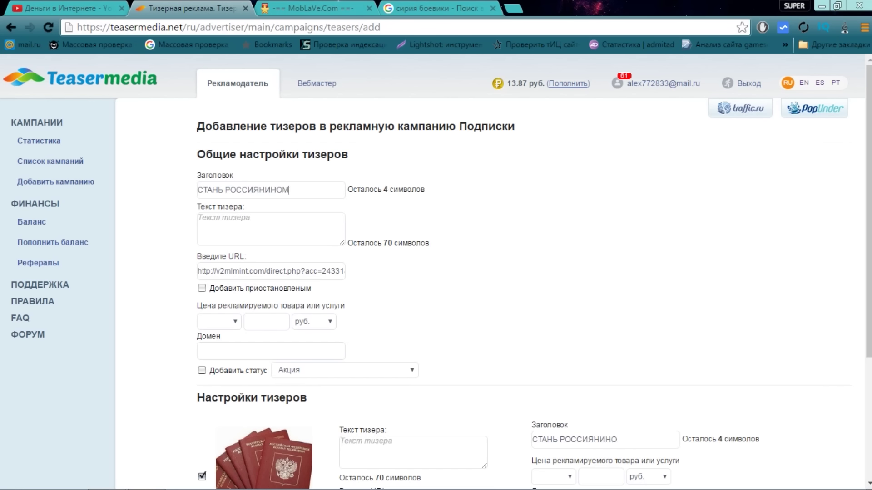
key("Tab")
type("Власти Рос")
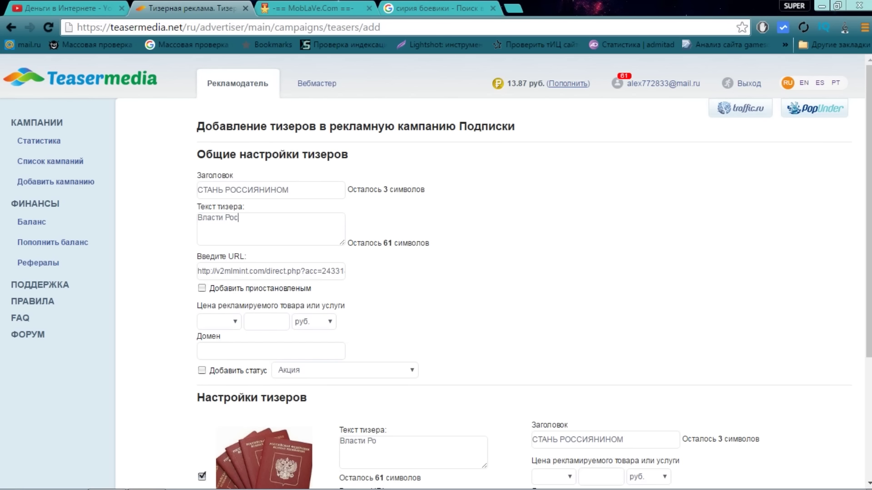
type("сии облегчили пол")
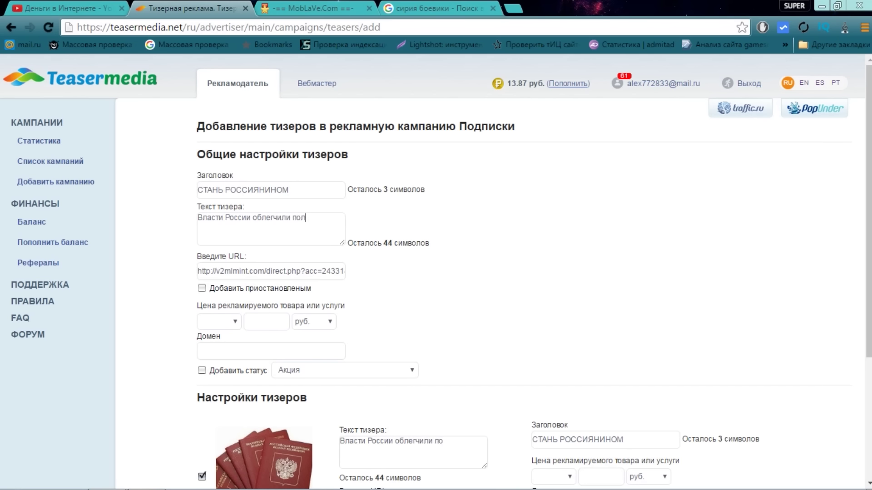
type("учение граж")
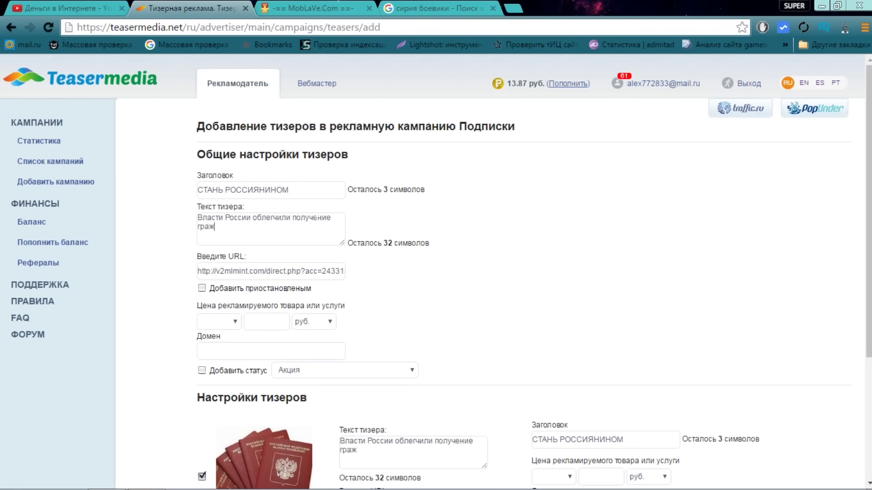
type("данства в мае!")
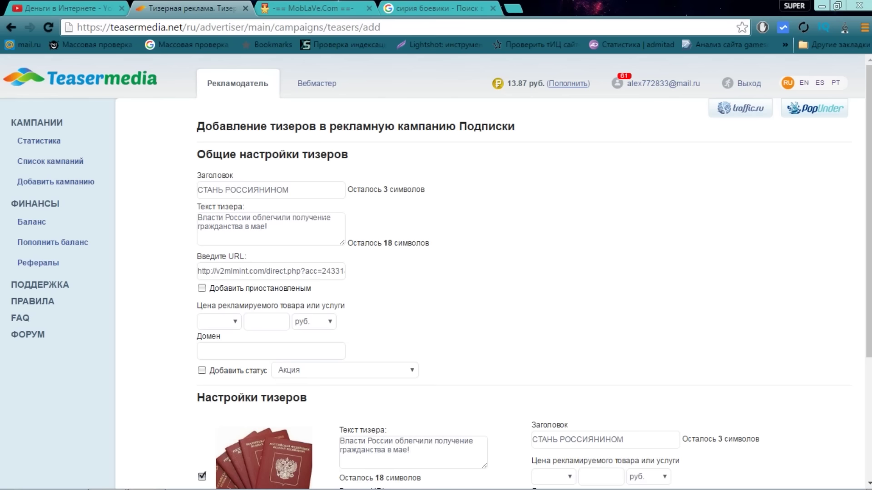
Step: Enable the status "Новинка" for the passport teaser and add it to the campaign
scroll(317, 205, "down", 4)
scroll(251, 318, "up", 4)
left_click(202, 371)
left_click(349, 371)
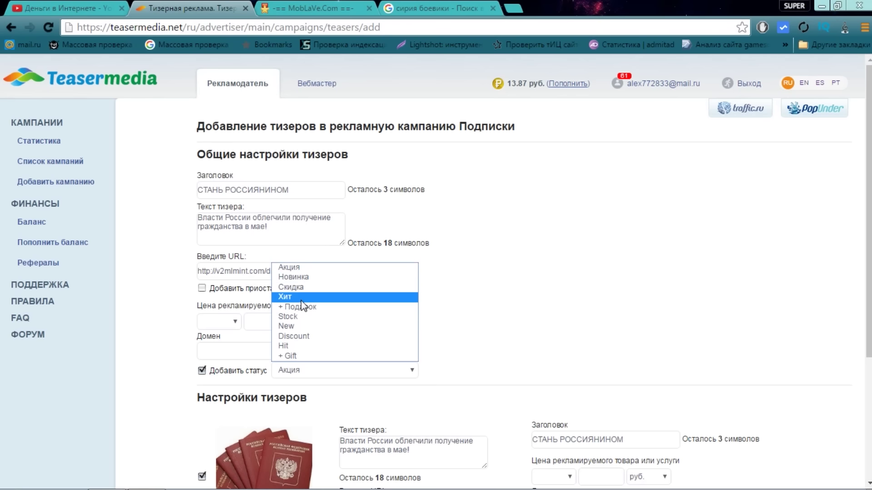
left_click(303, 281)
scroll(567, 304, "down", 4)
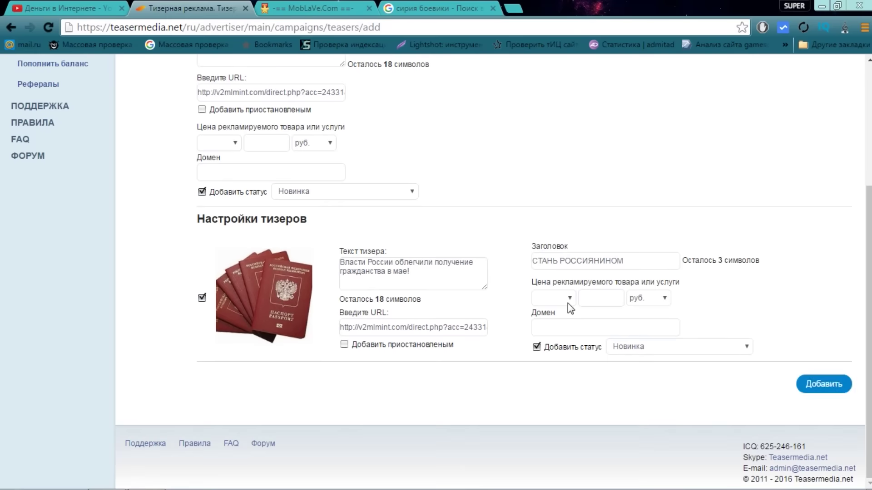
left_click(825, 385)
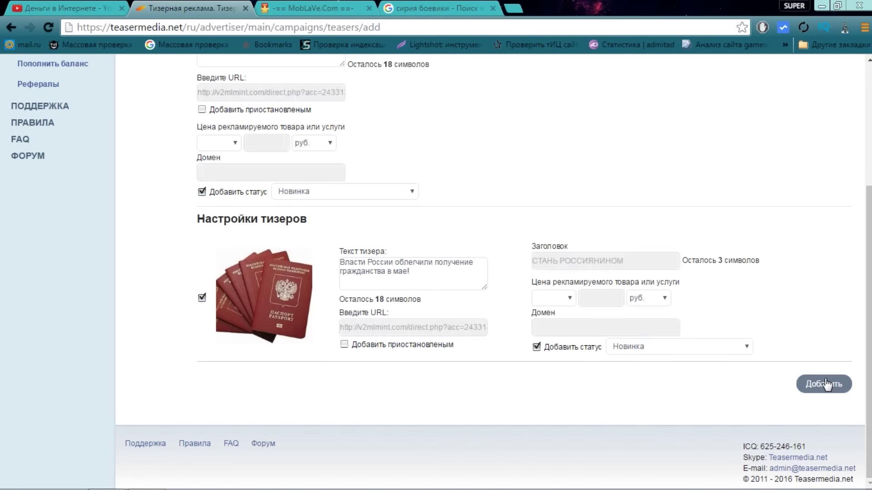
Step: Check the impression counts of the "Трамп Побеждает" and "ИГ провоцирует нас!" teasers in the campaign
scroll(715, 293, "down", 4)
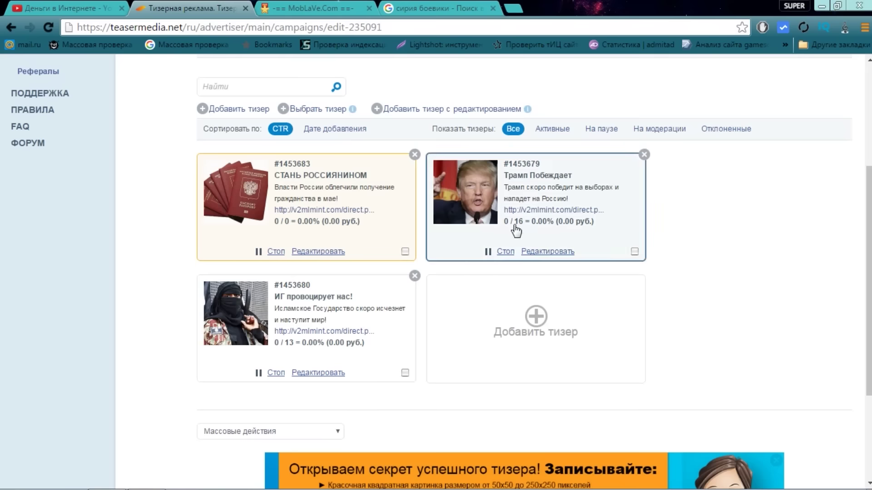
double_click(518, 222)
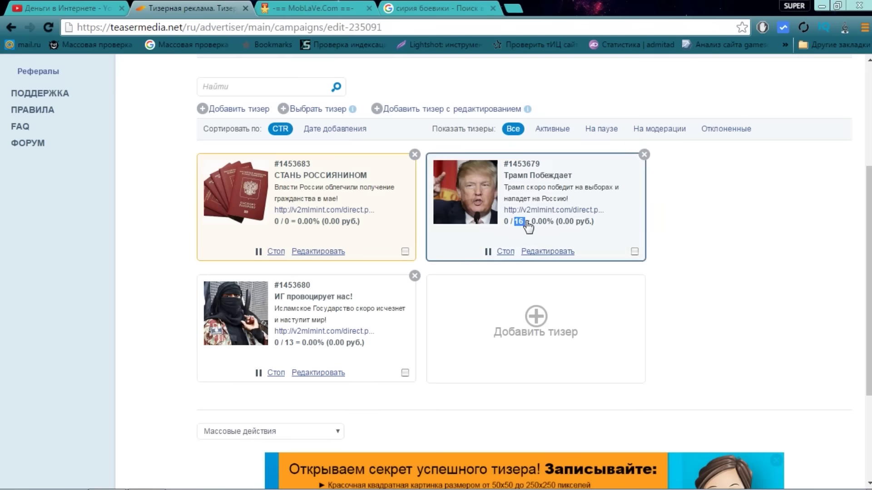
double_click(291, 343)
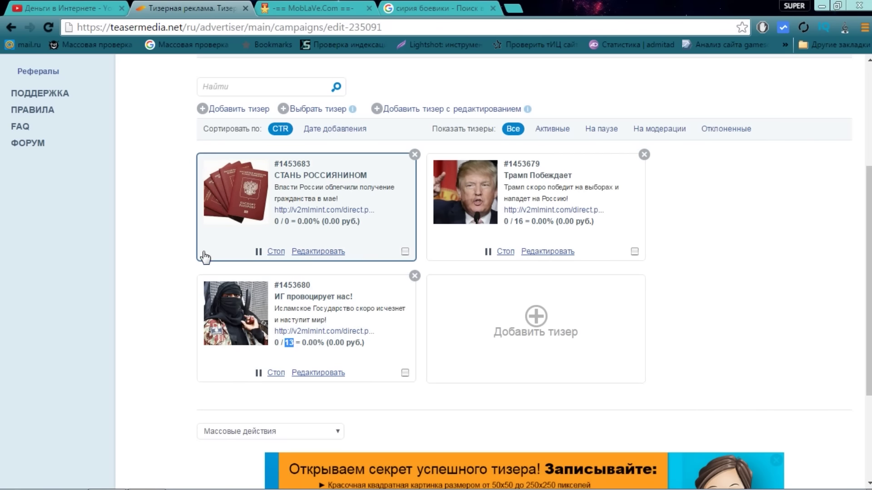
scroll(761, 317, "up", 4)
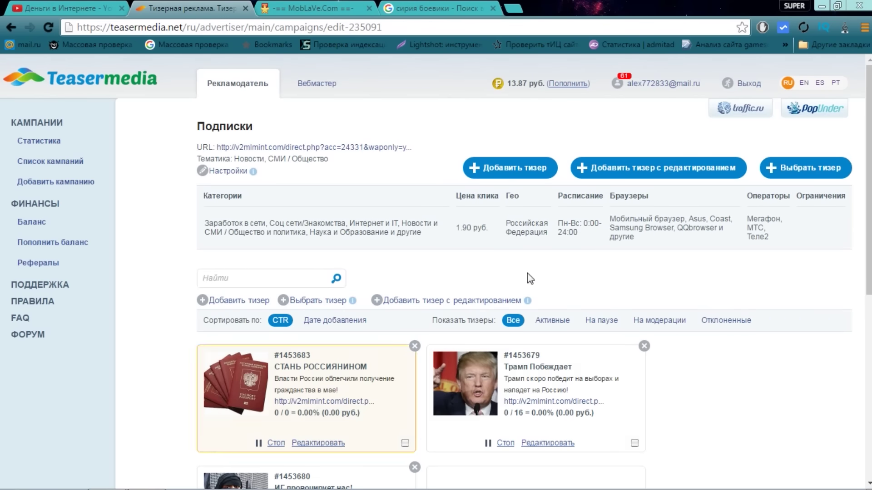
scroll(386, 422, "down", 4)
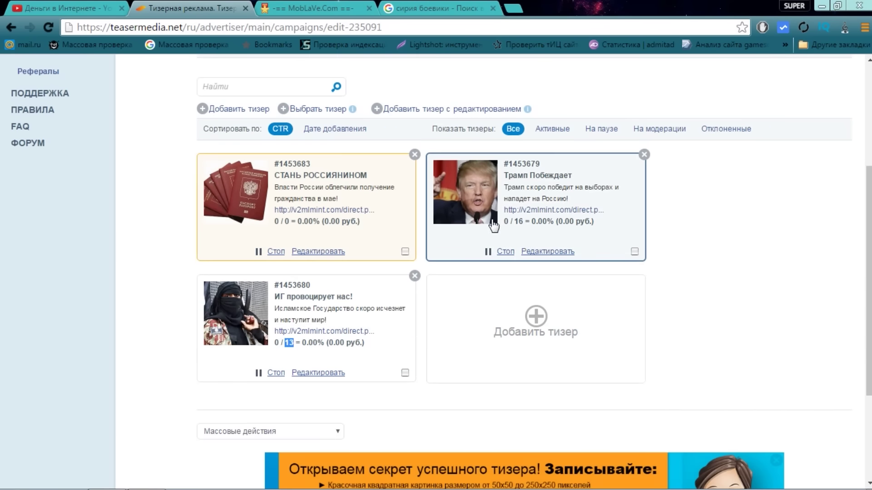
scroll(777, 295, "up", 4)
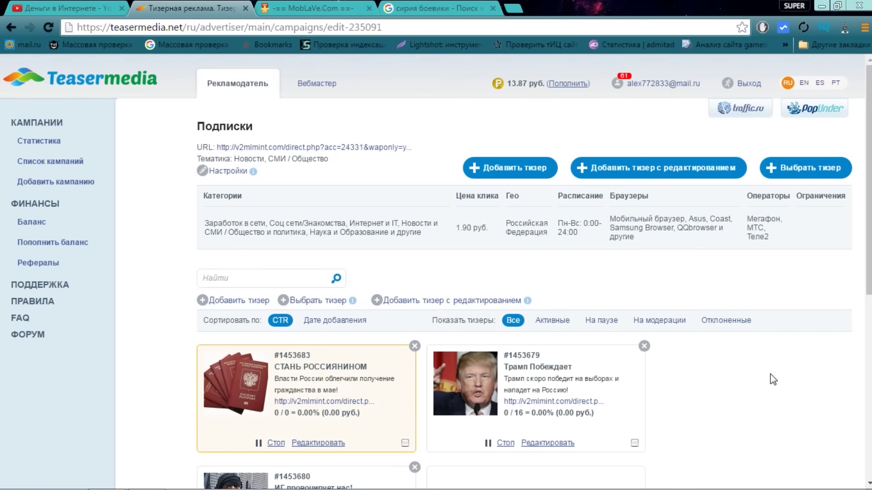
Step: Open the list of active campaigns and review the teaser count and targeting of "Подписки"
left_click(68, 161)
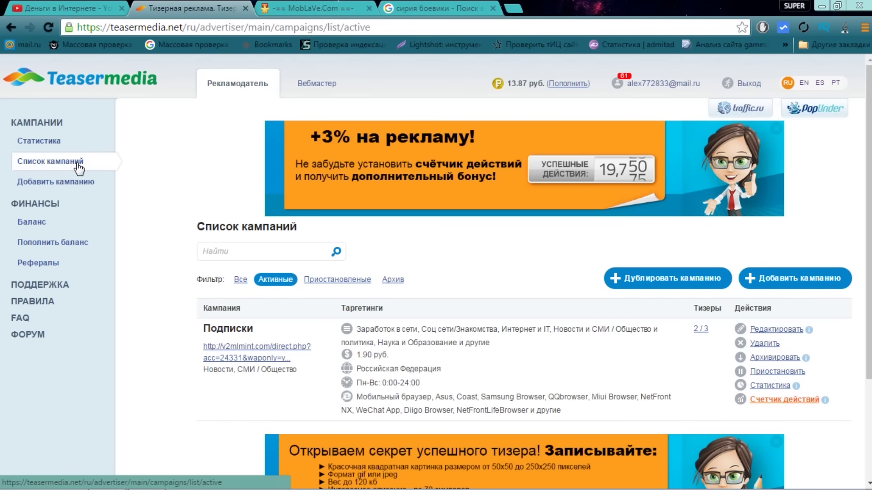
scroll(168, 321, "down", 1)
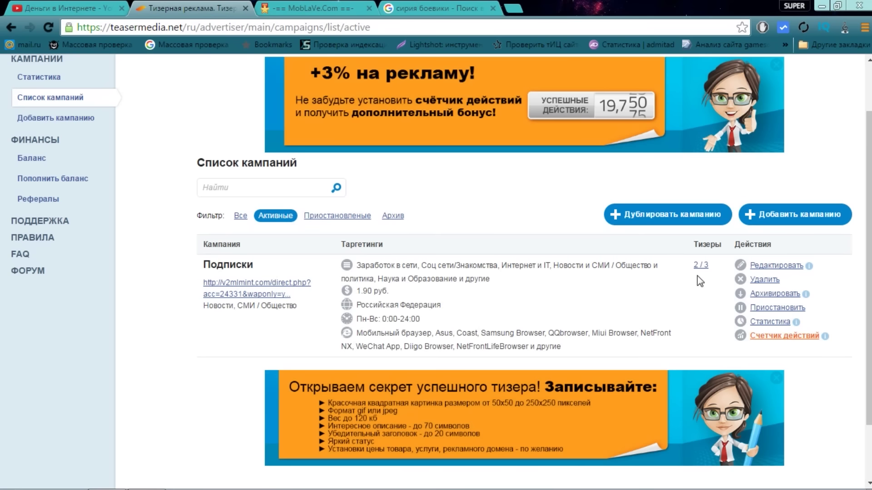
left_click_drag(715, 266, 692, 266)
left_click(708, 266)
left_click_drag(359, 269, 501, 323)
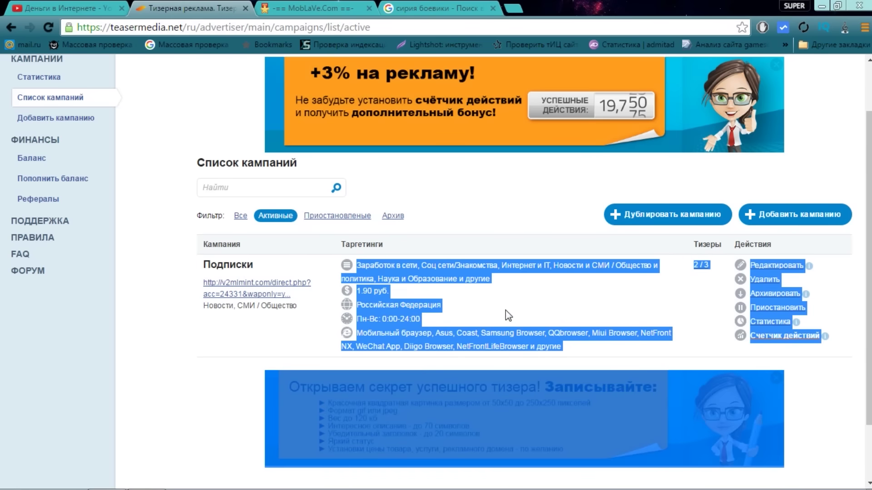
Step: Check the daily statistics of the "Подписки" campaign, including impressions, clicks and spending, and return to the active campaigns list
left_click(506, 310)
left_click(769, 322)
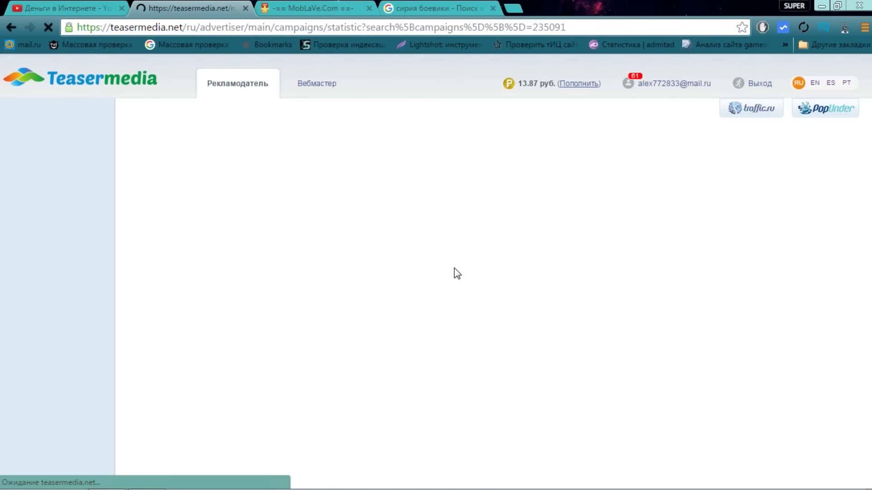
scroll(444, 247, "down", 8)
scroll(389, 218, "up", 9)
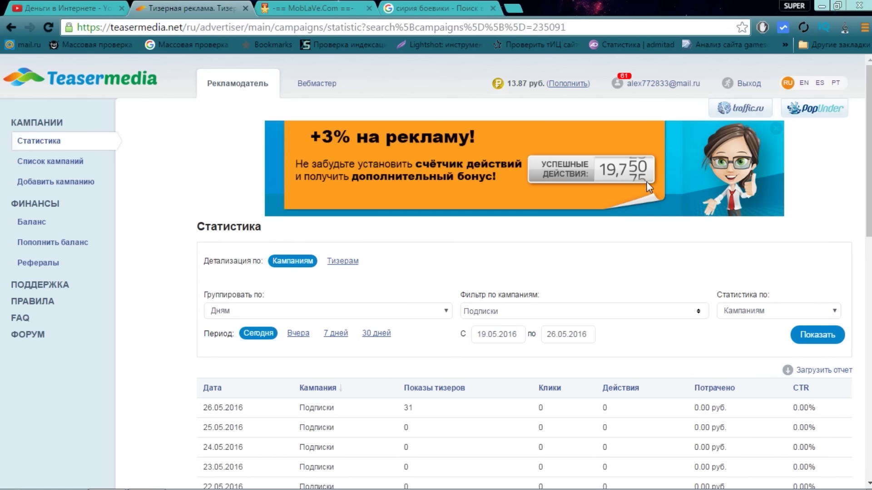
key("alt+Left")
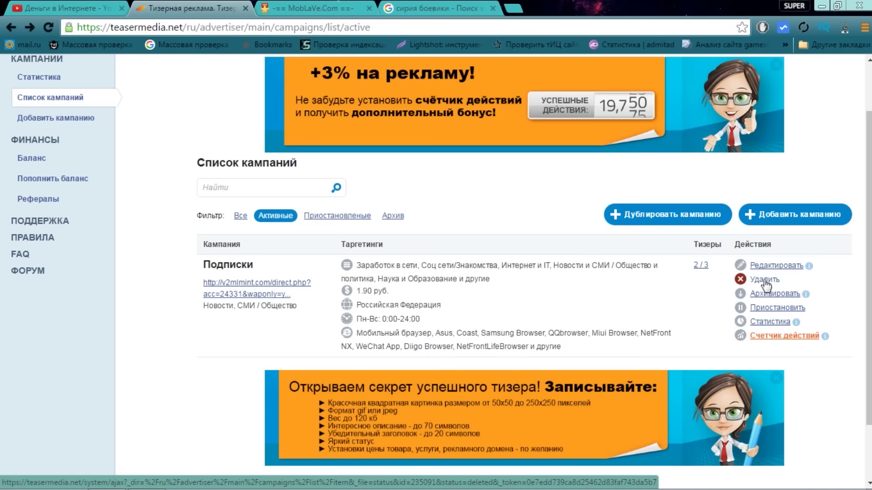
Step: Pause the "Подписки" campaign and check the lists of all and active campaigns
left_click(764, 318)
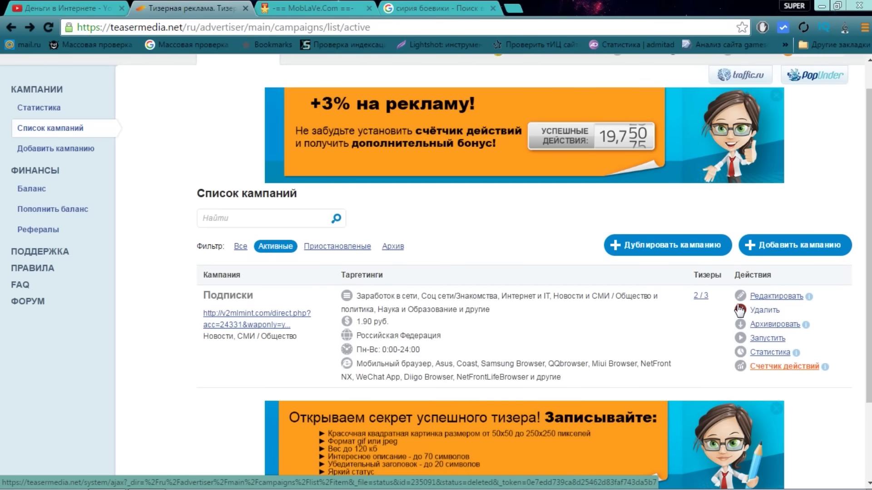
left_click(241, 246)
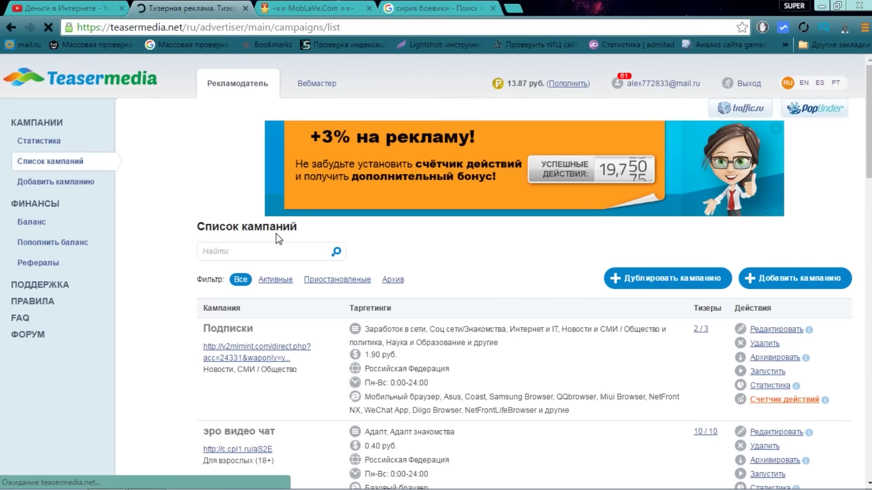
left_click(275, 279)
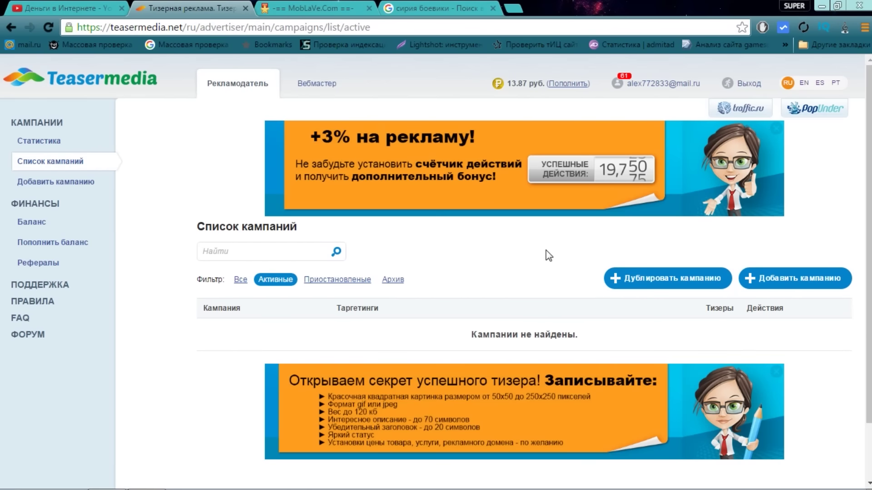
Step: Relaunch "Подписки" from the paused campaigns and check the list of active campaigns
left_click(337, 279)
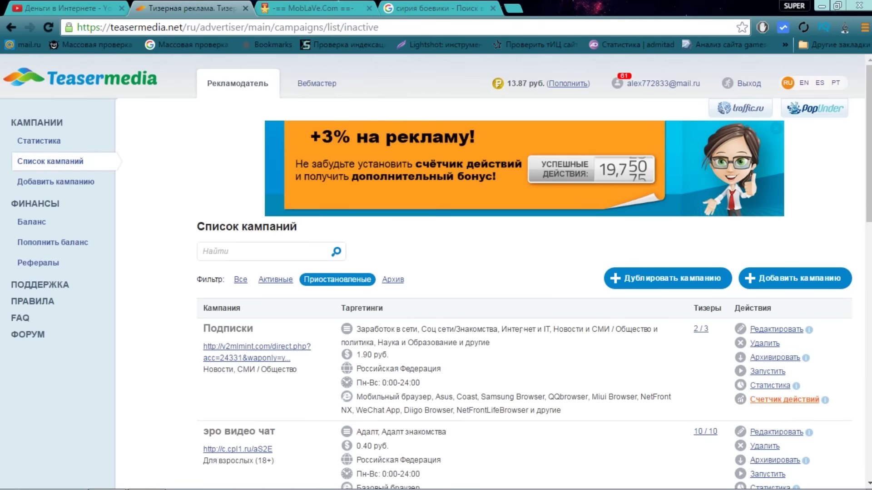
left_click(768, 371)
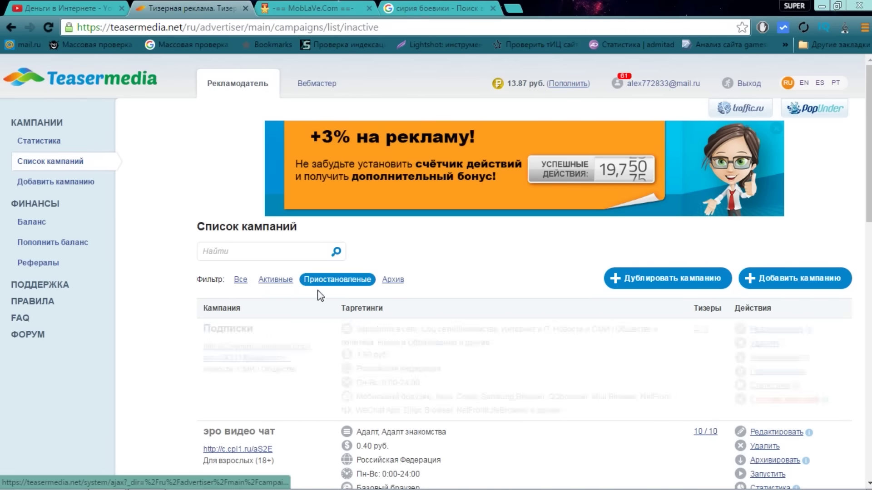
left_click(257, 281)
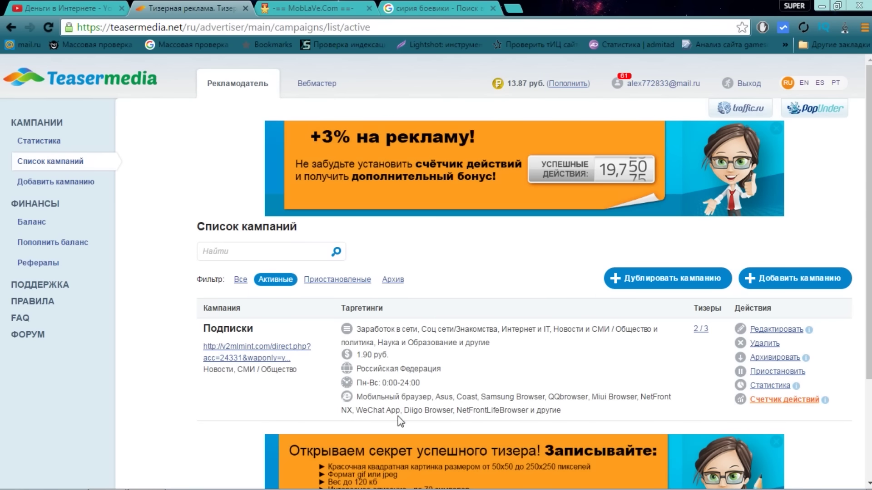
Step: Review the teasers of the "Подписки" campaign and switch to the YouTube channel page "Деньги в Интернете"
left_click(699, 329)
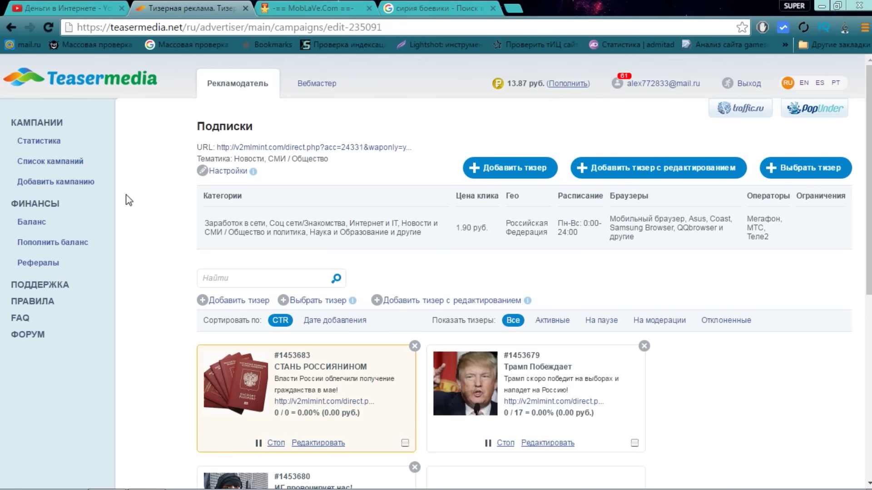
key("ctrl+shift+Tab")
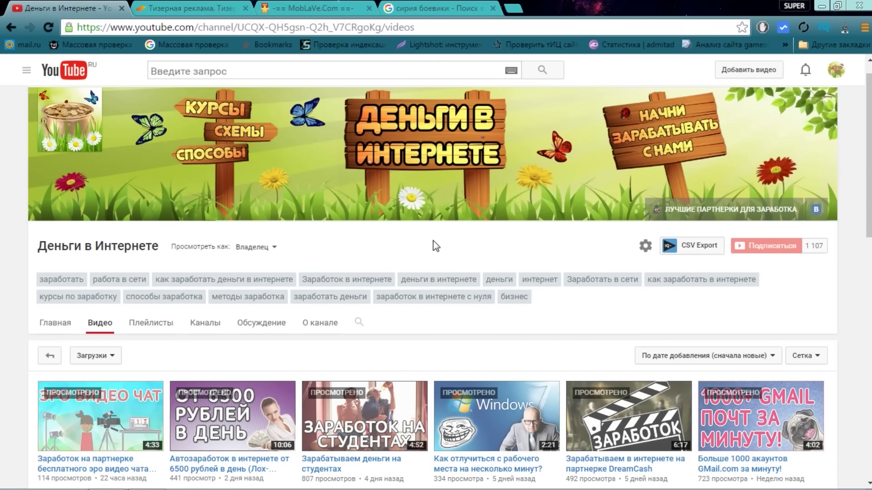